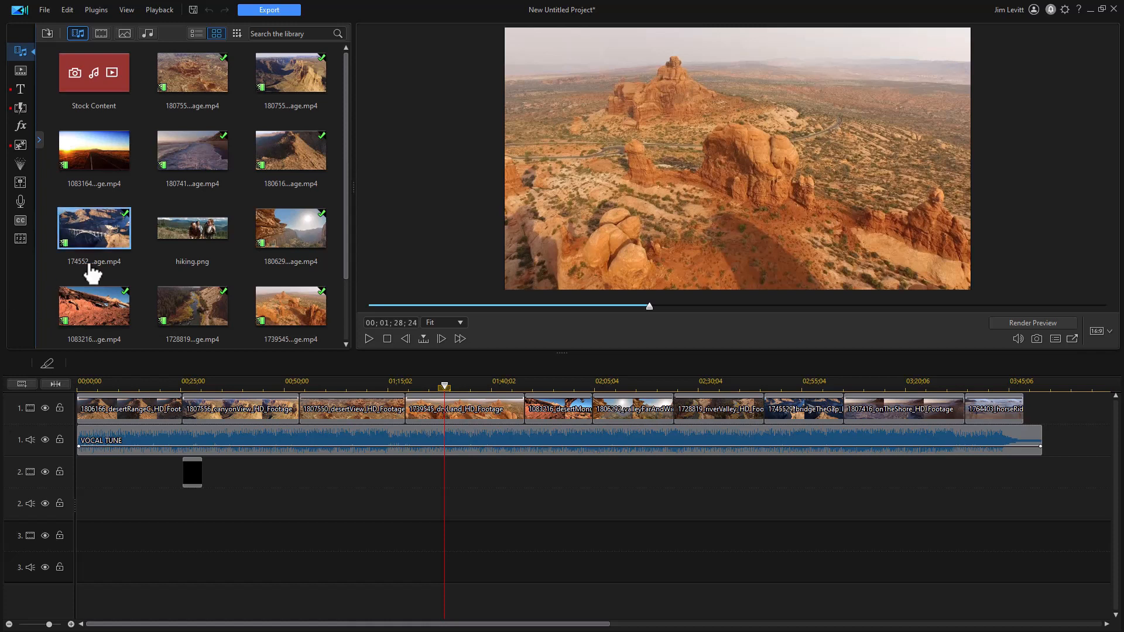
- Import 1755088_vastLands_HD_Footage.mp4 from the Sept2022 folder into the media library
click(222, 252)
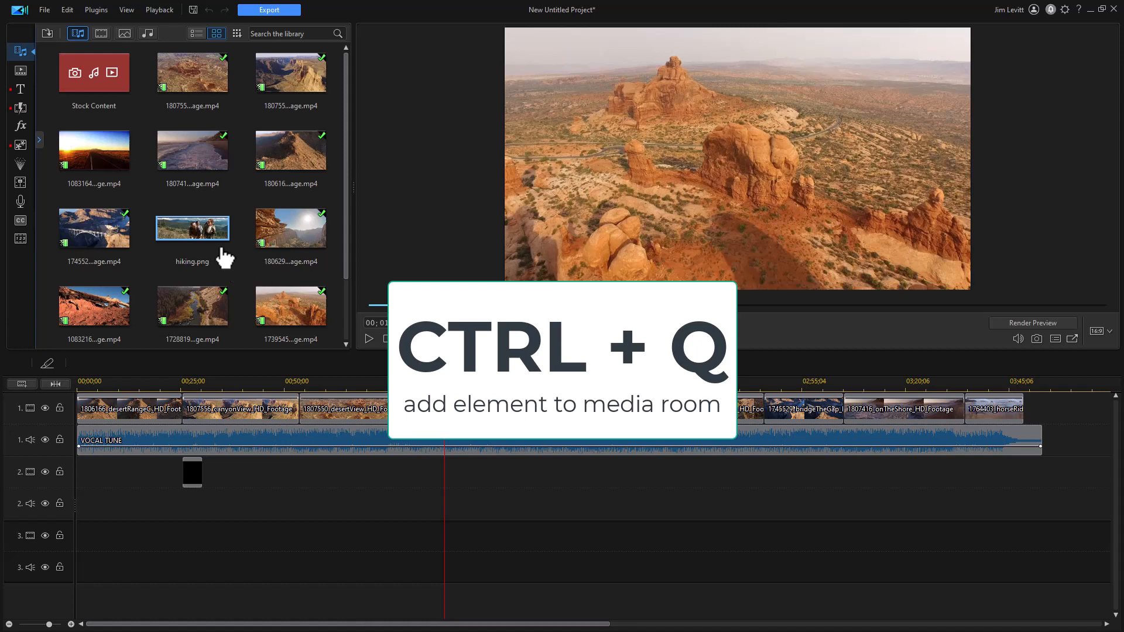
key(ctrl+q)
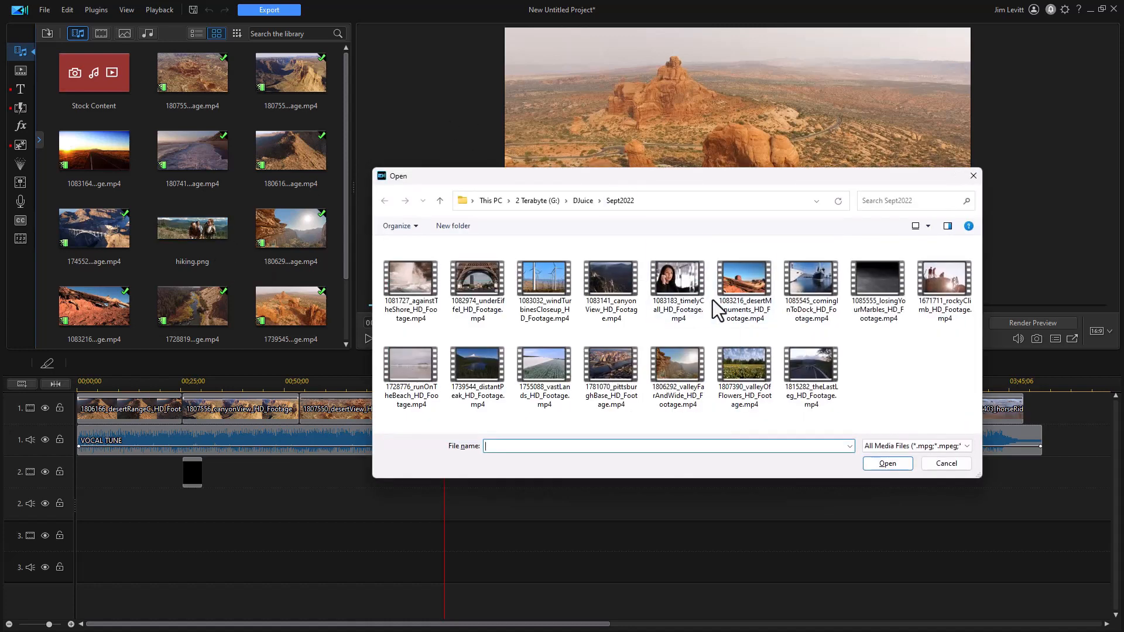
click(544, 373)
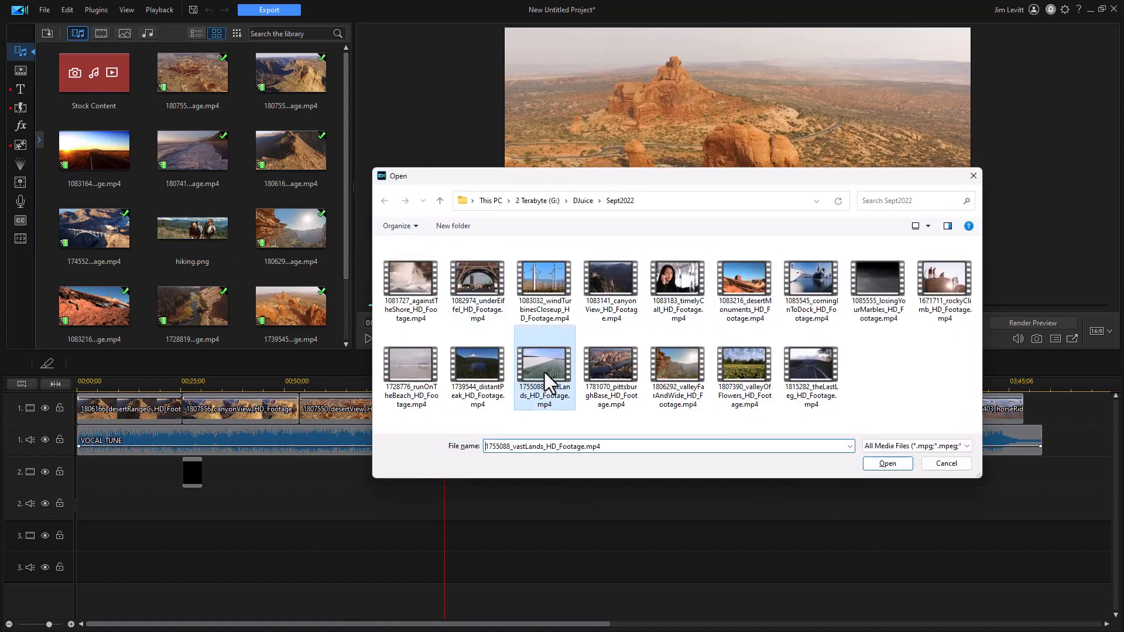
click(887, 463)
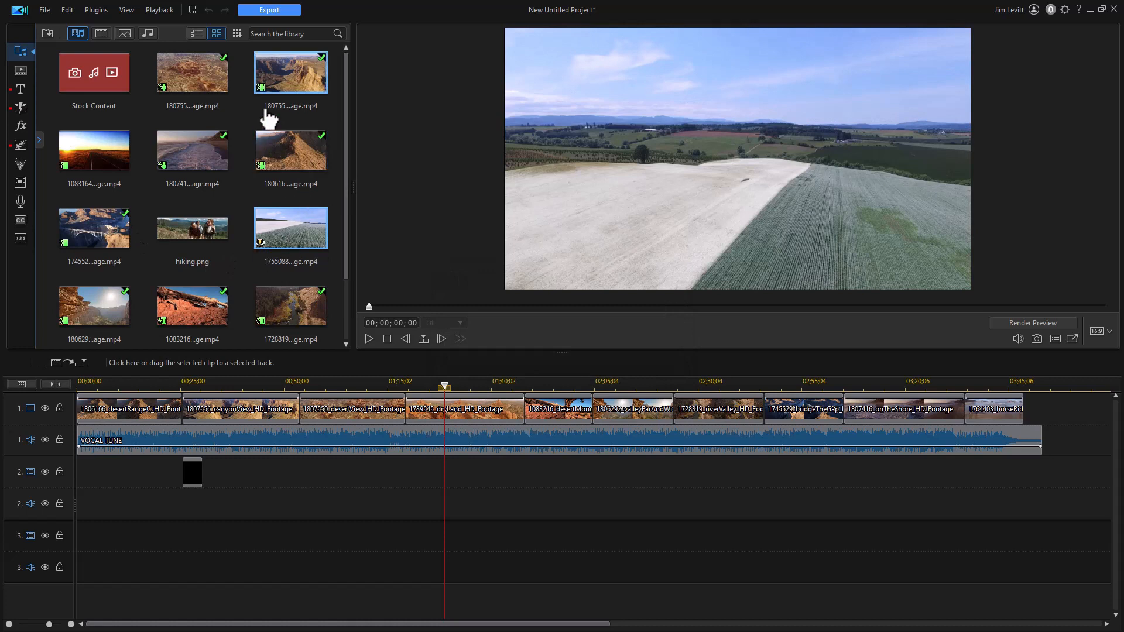
- Capture the project frame at 00;01;33;10 as a still image and save it as SnapShot.jpg in the PD_Final folder
drag(444, 382, 462, 382)
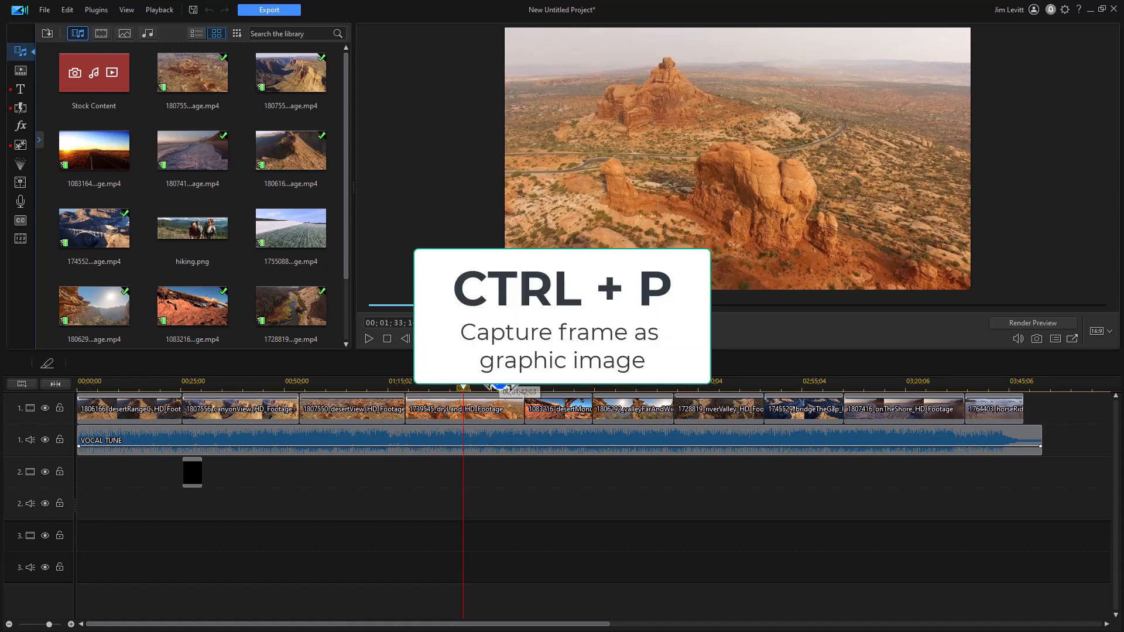
key(ctrl+p)
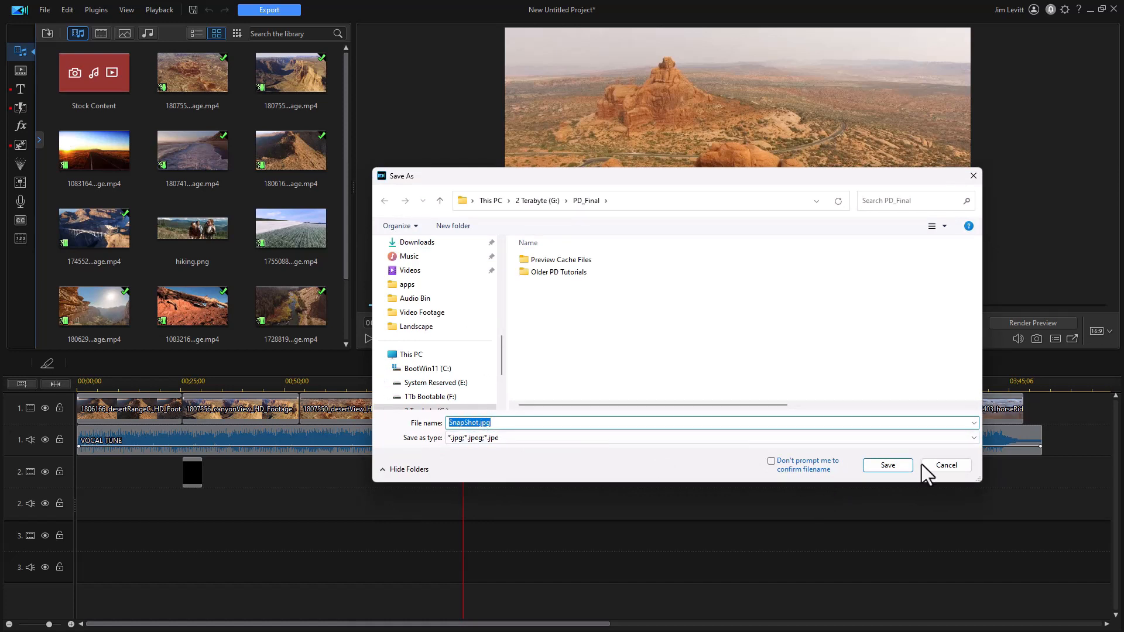
click(895, 465)
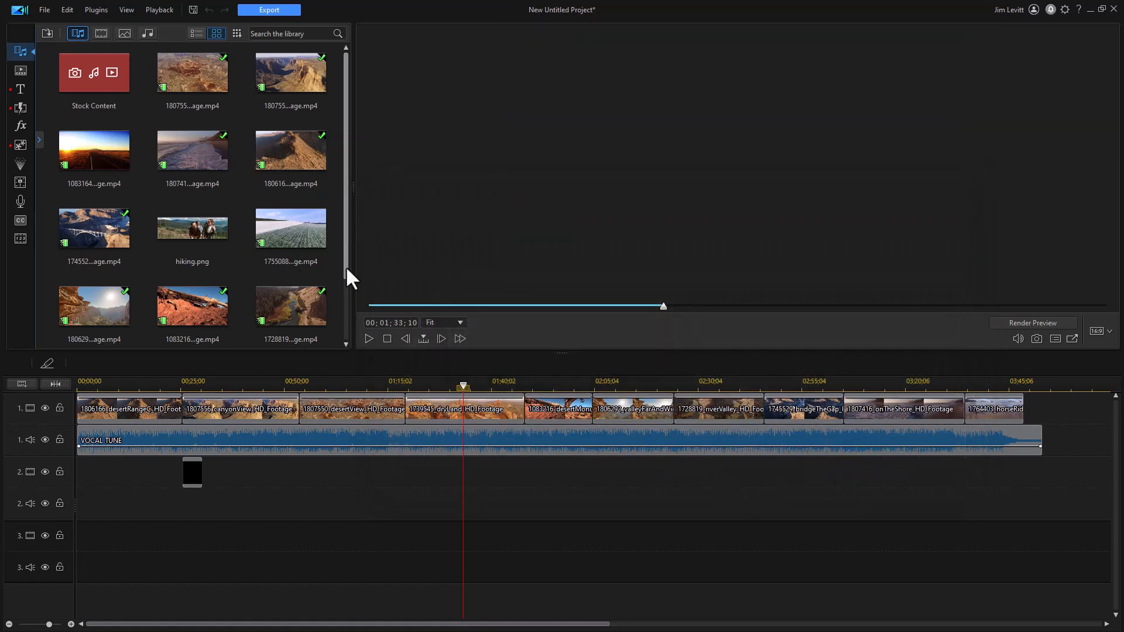
scroll(346, 295, down, 1)
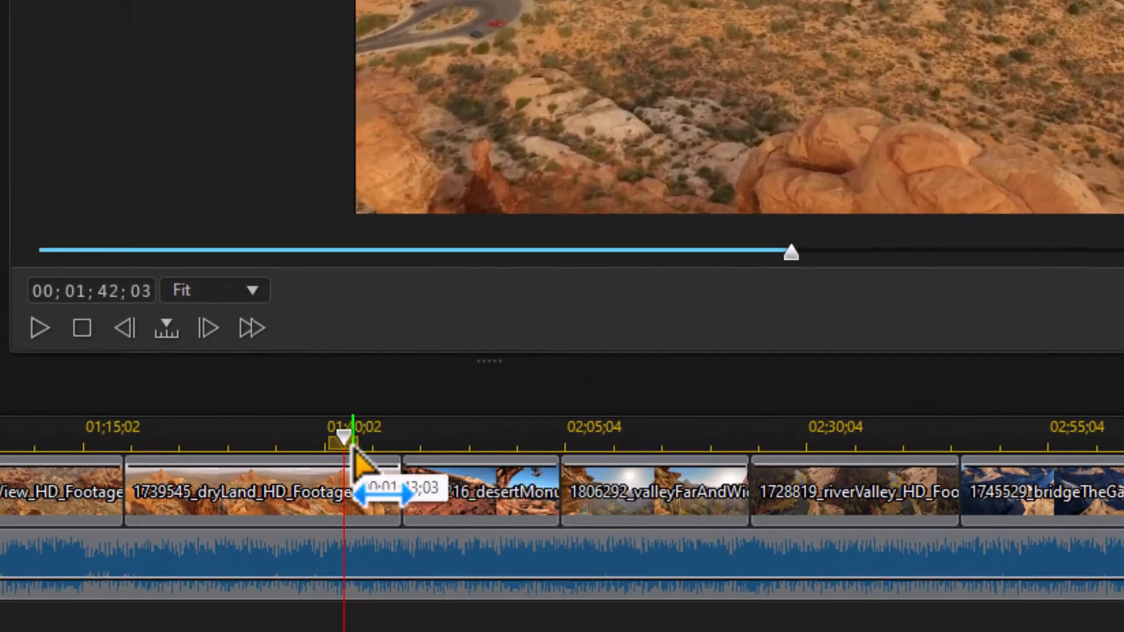
- With the playhead at 00;01;42;03, toggle the timecode reference between the dryLand clip and the whole project twice
drag(352, 452, 344, 443)
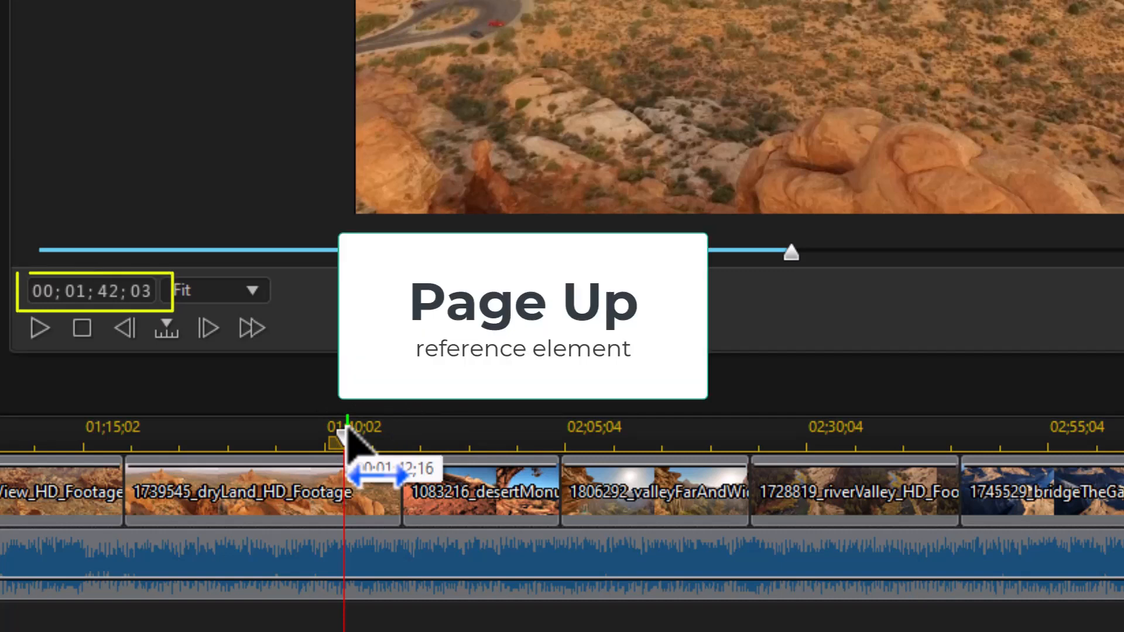
key(Page_Up)
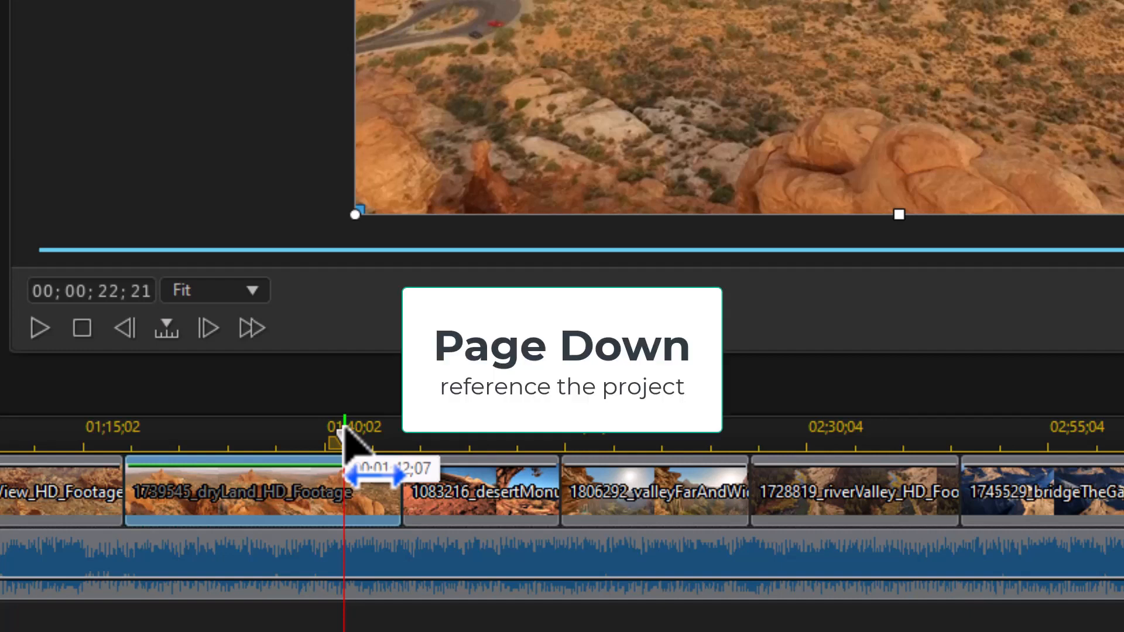
key(Page_Down)
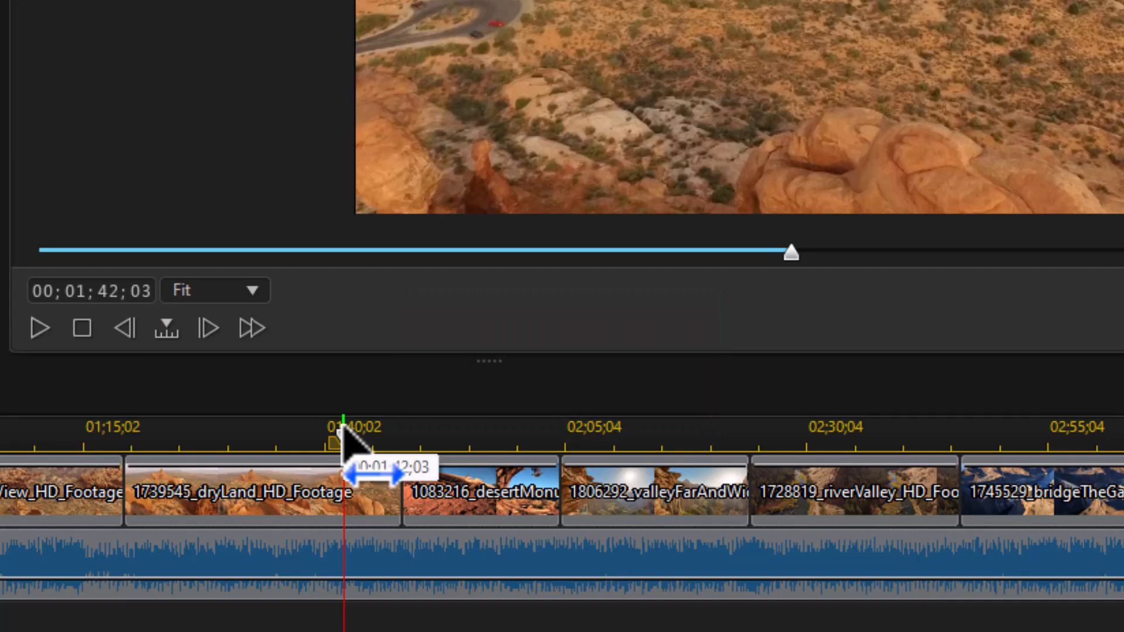
key(Page_Up)
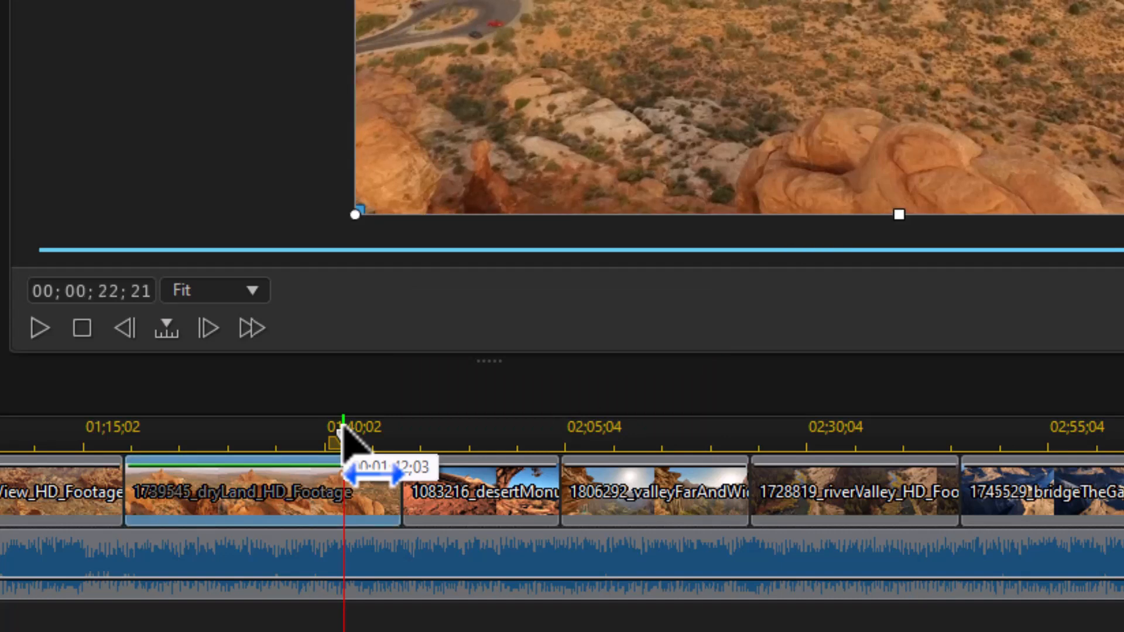
key(Page_Down)
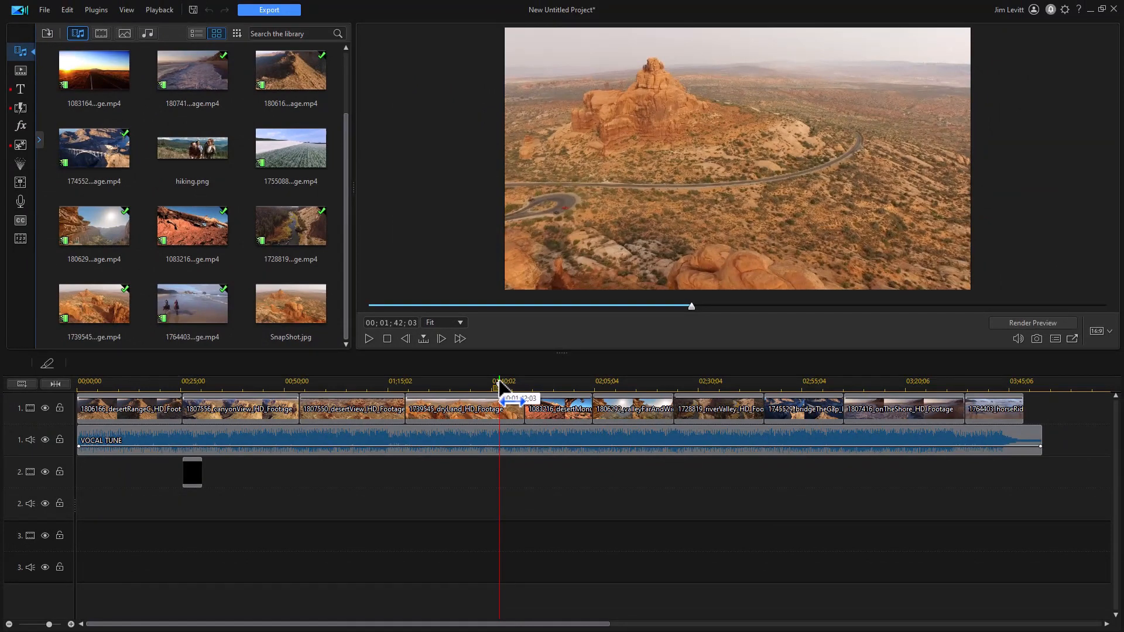
- Jump the playhead to the project's start and end, and place it inside the desertMonuments clip at 00;01;58;11
key(Home)
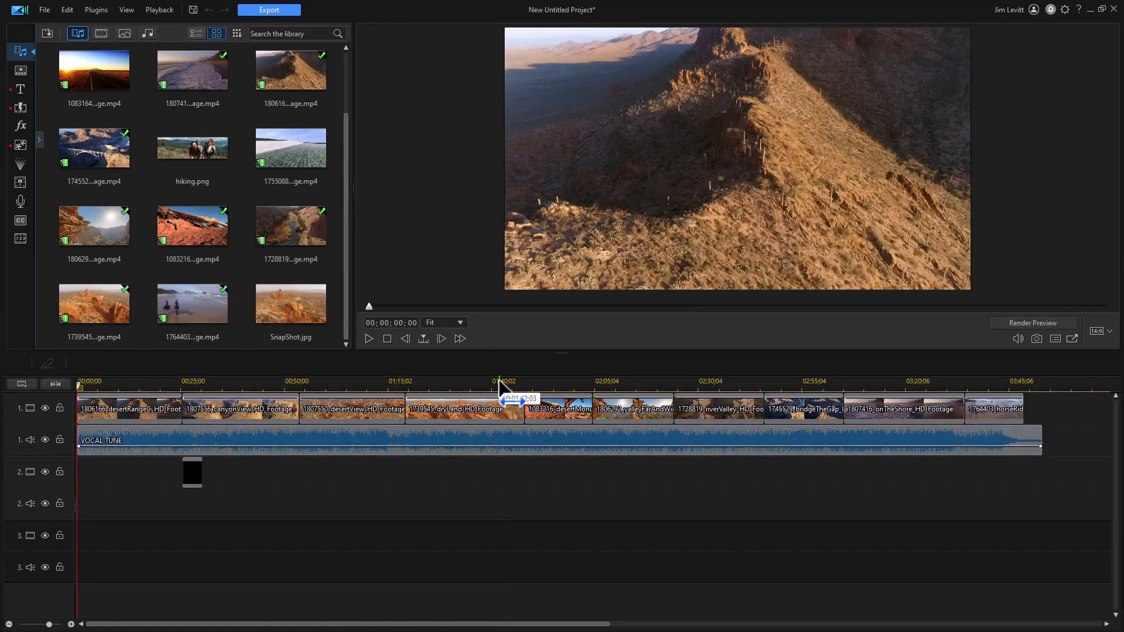
key(End)
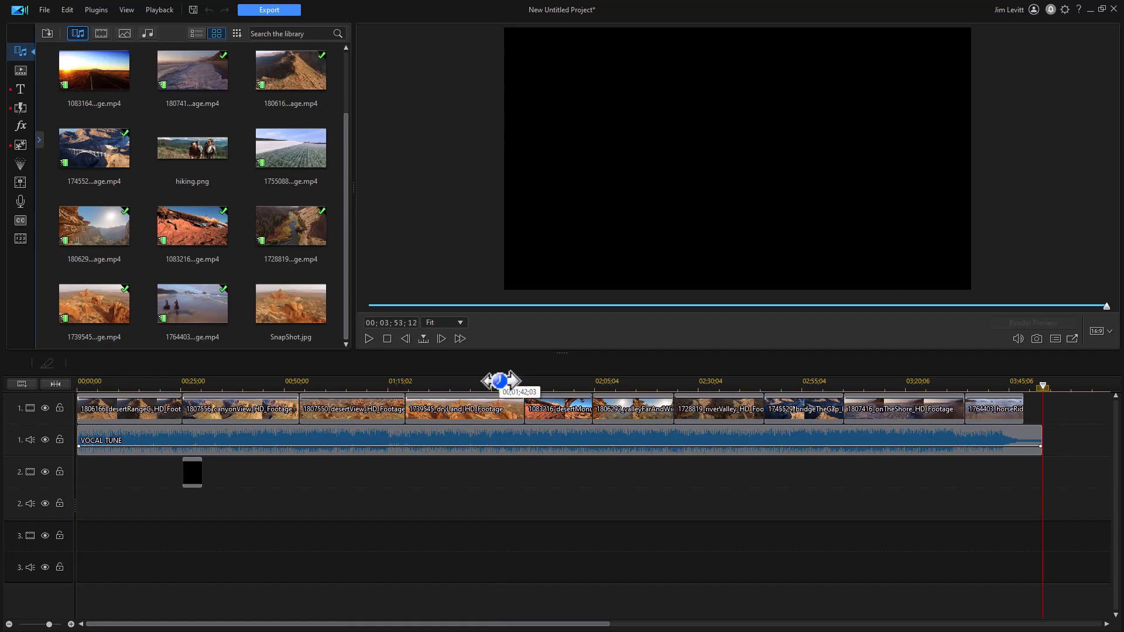
click(567, 381)
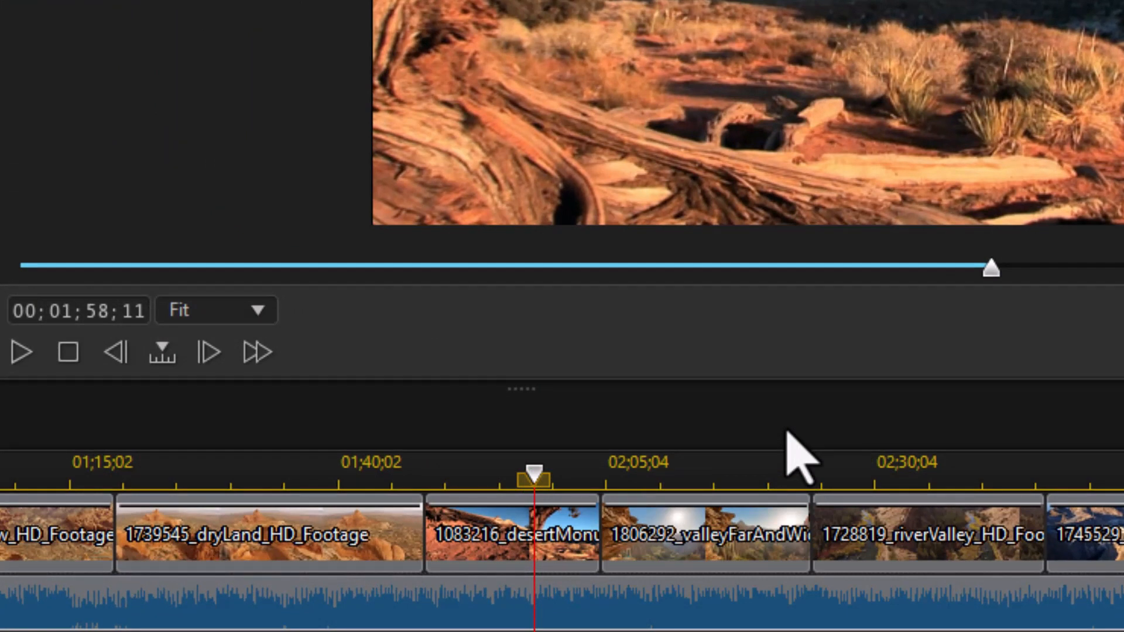
- In clip mode, jump to the start and end of the desertMonuments clip and move the playhead to 00;00;08;07 within it
key(alt+c)
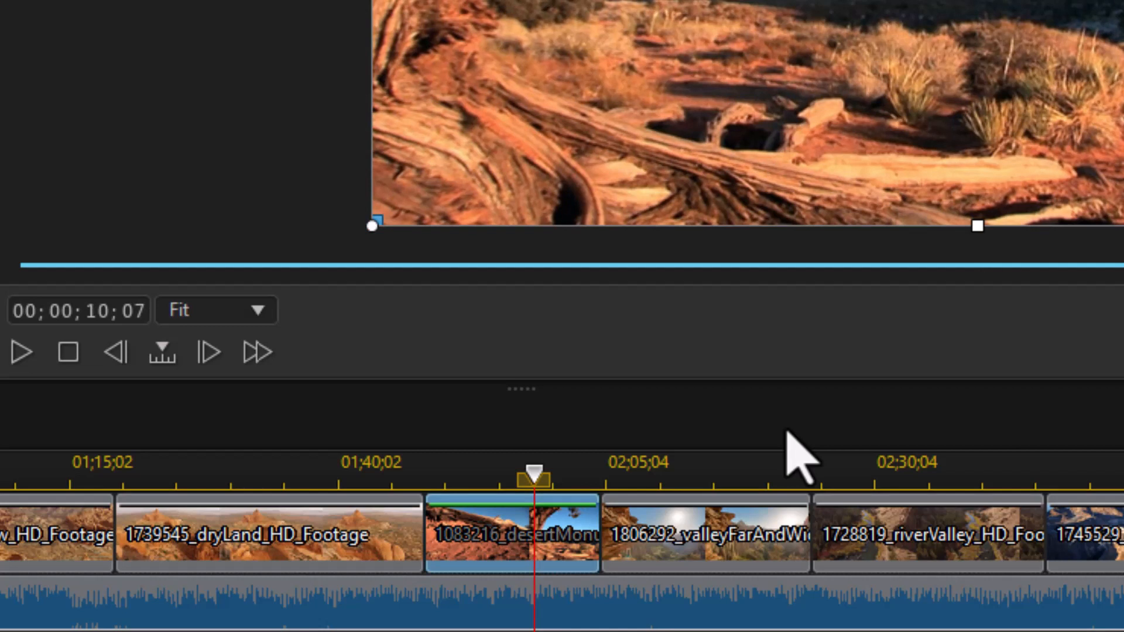
key(Home)
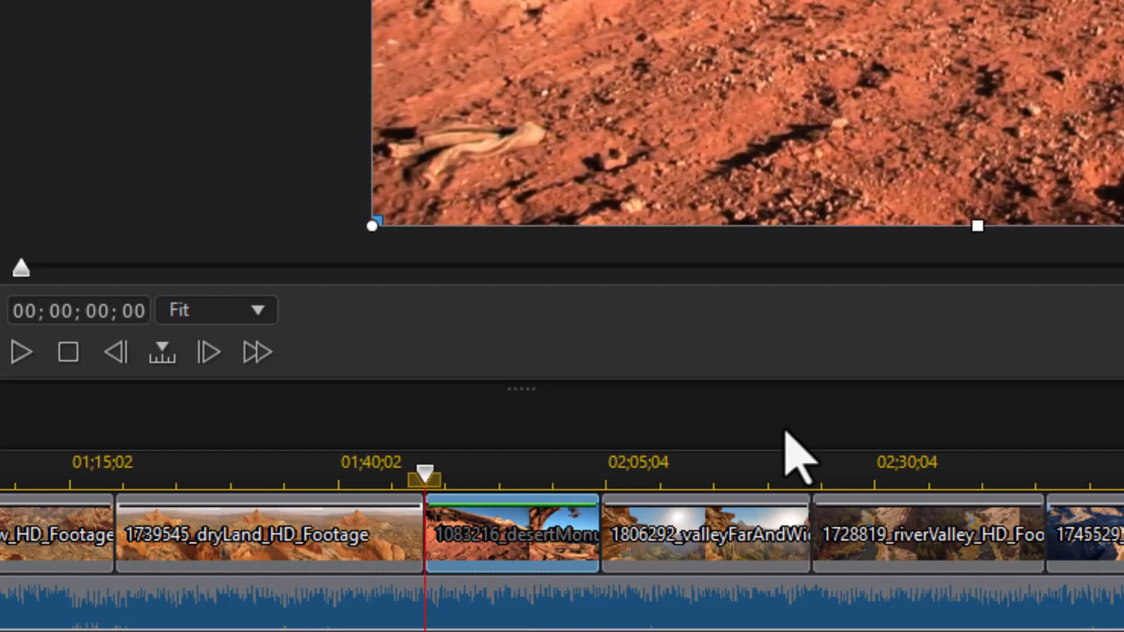
key(End)
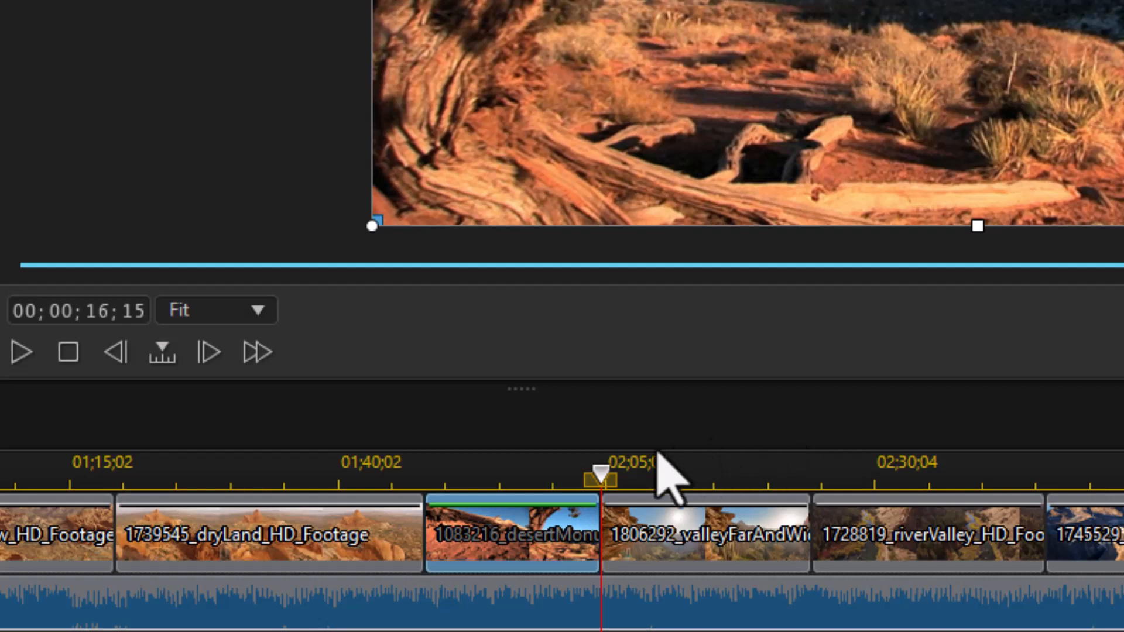
mouse_move(601, 471)
mouse_down()
mouse_move(489, 462)
mouse_move(507, 462)
mouse_up()
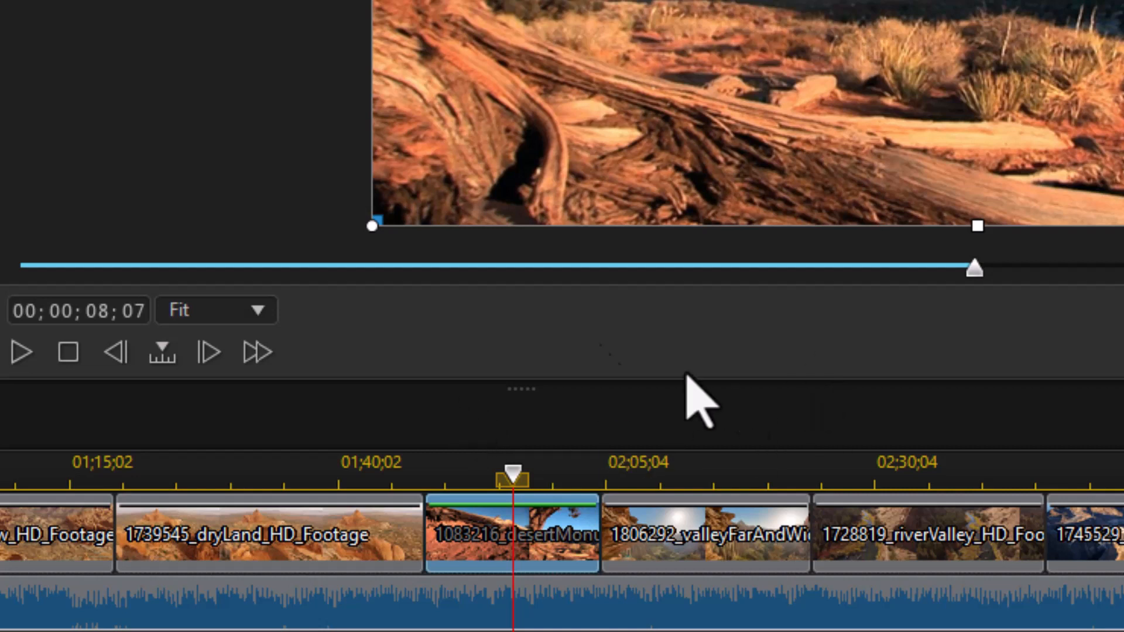
- Check the available seek units, and move the playhead in one-second steps five seconds forward and seven seconds back within the desertMonuments clip
click(164, 356)
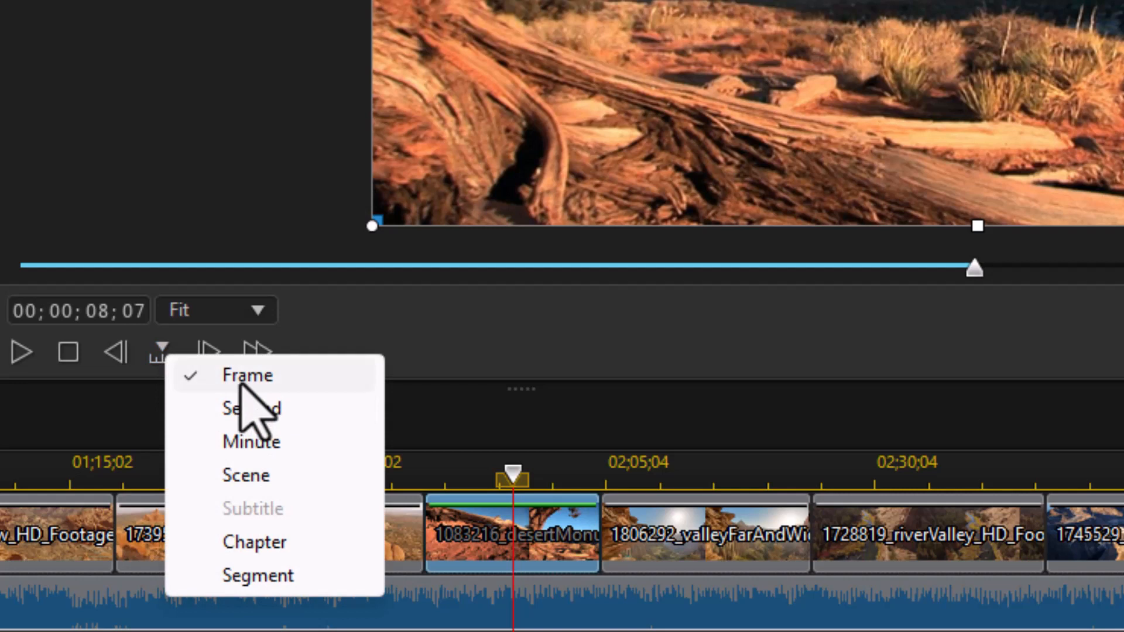
click(449, 330)
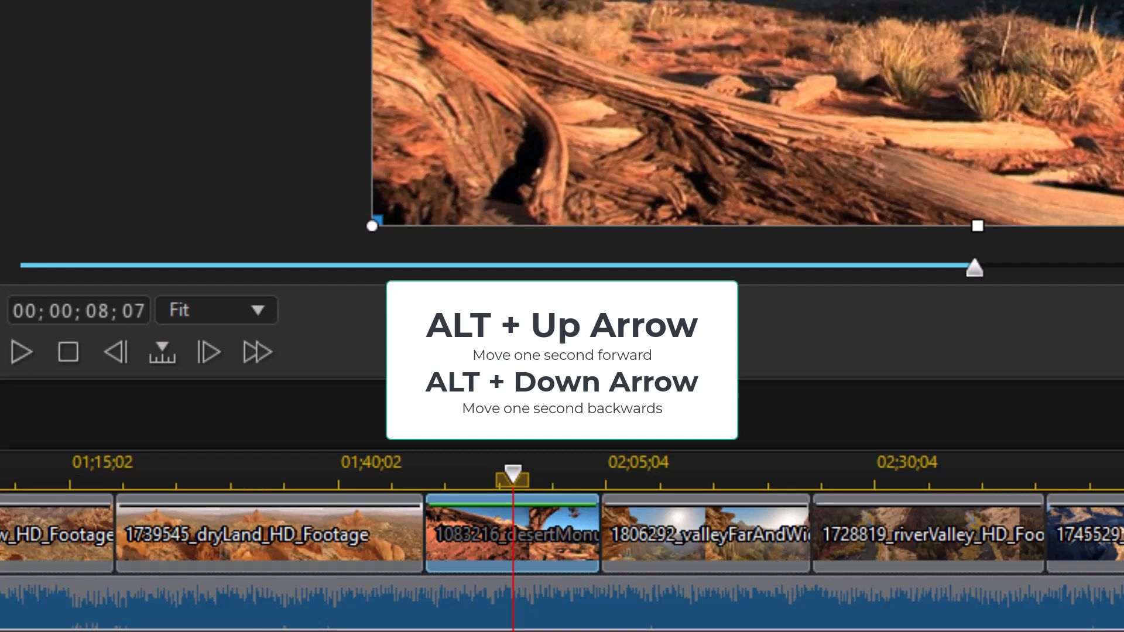
key(alt+Up)
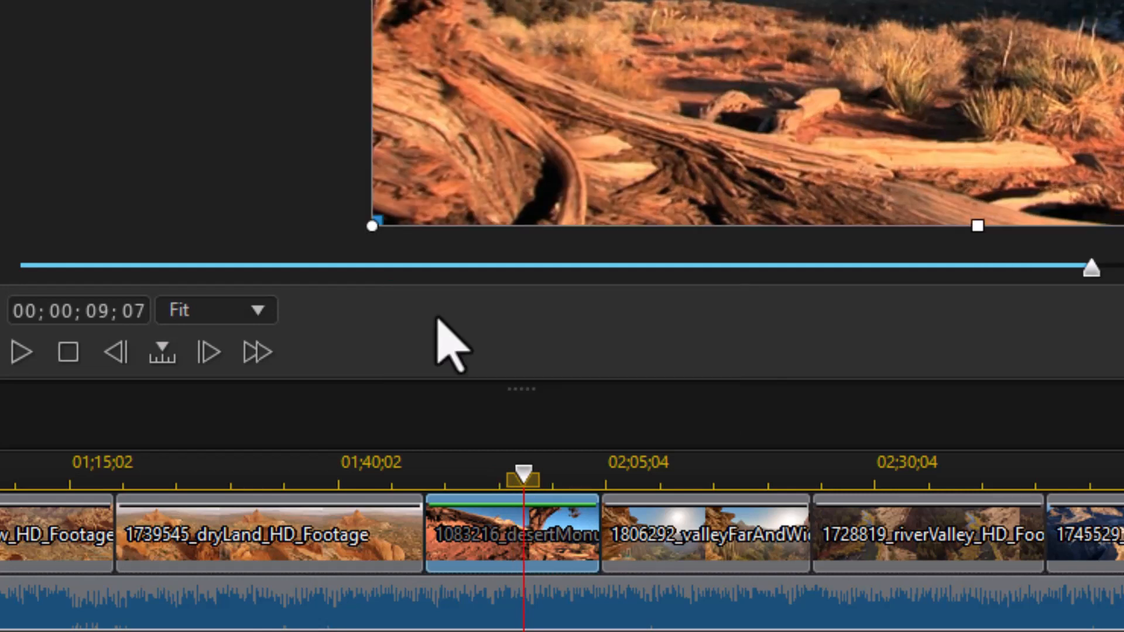
key(alt+Up)
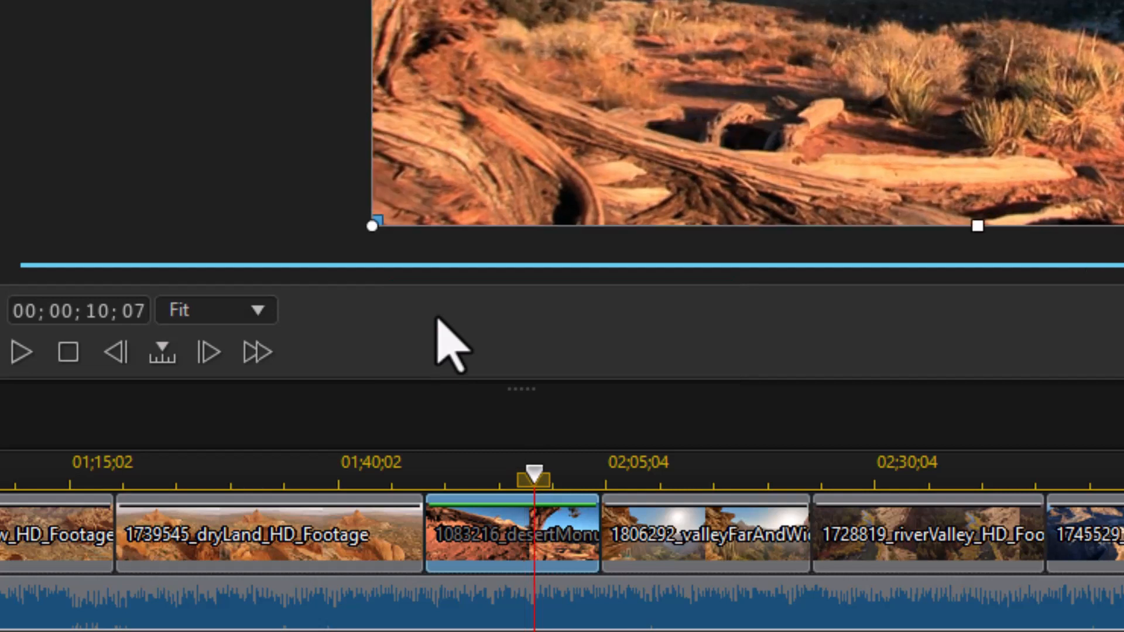
key(alt+Up)
key(alt+Up)
key(alt+Up)
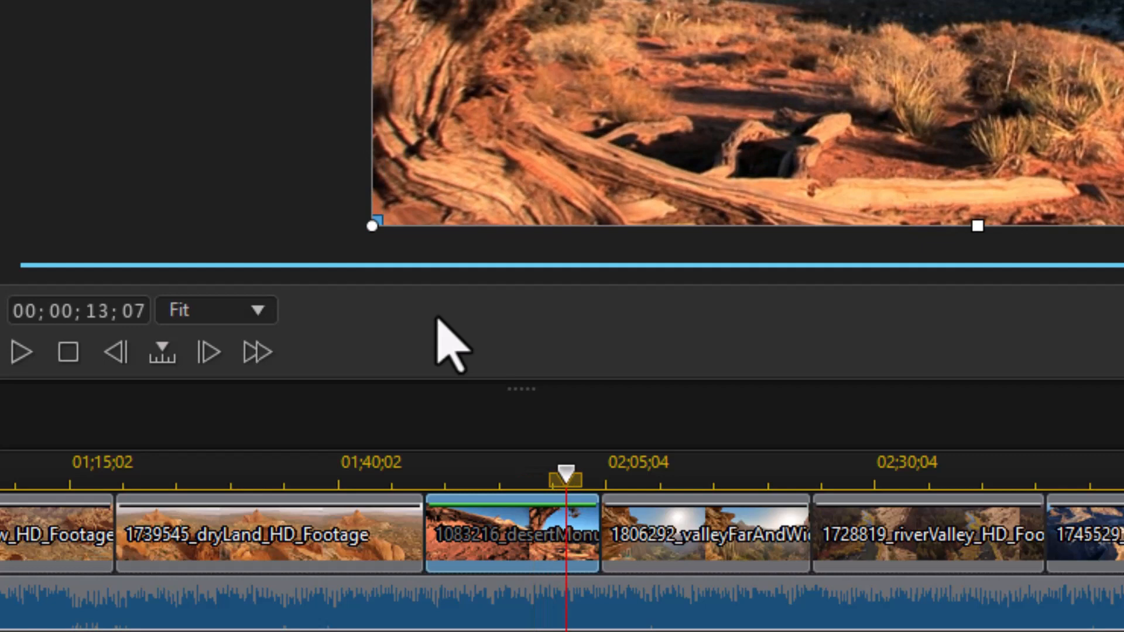
key(alt+Down)
key(alt+Down)
key(alt+Down)
key(alt+Down)
key(alt+Down)
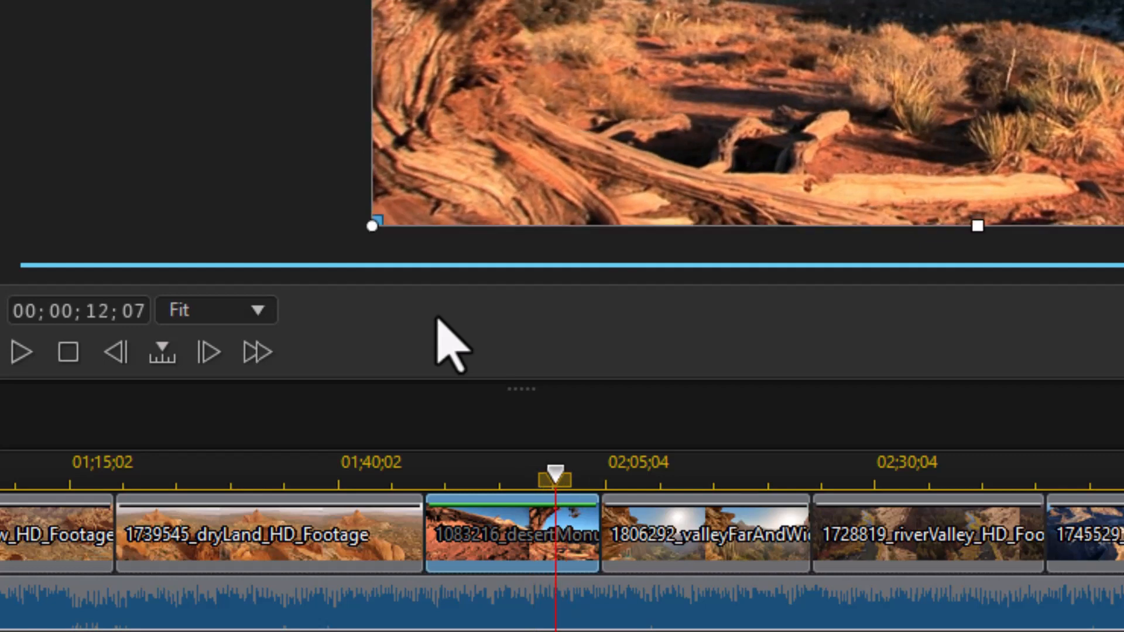
key(alt+Down)
key(alt+Down)
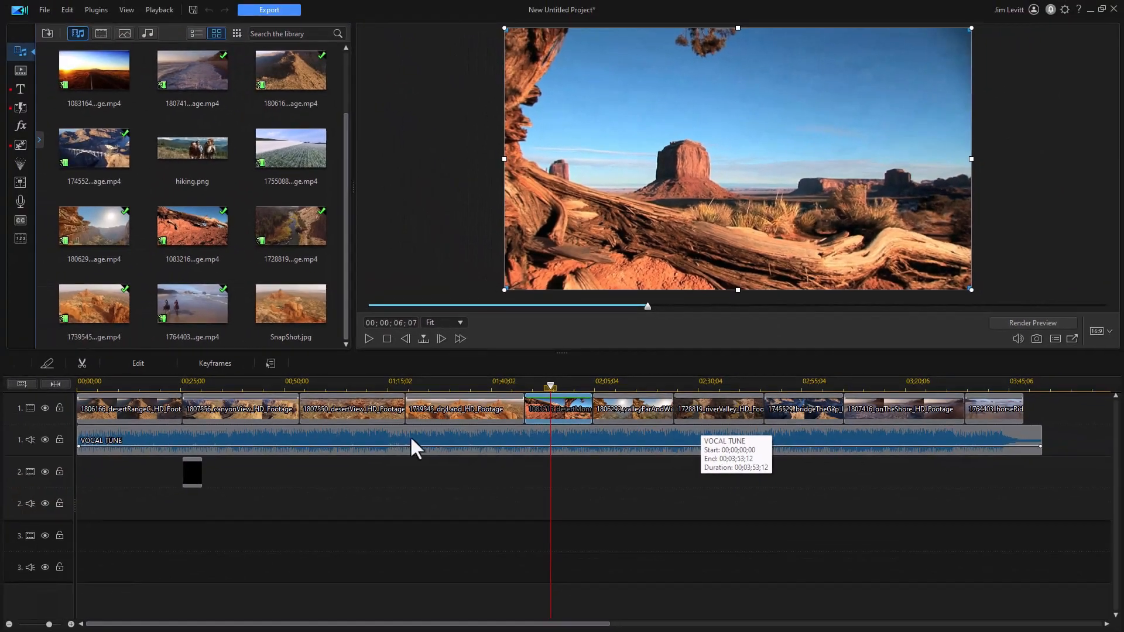
- Select the October canyon tours title on track 2 and shift it two frames later in single-frame steps
click(195, 472)
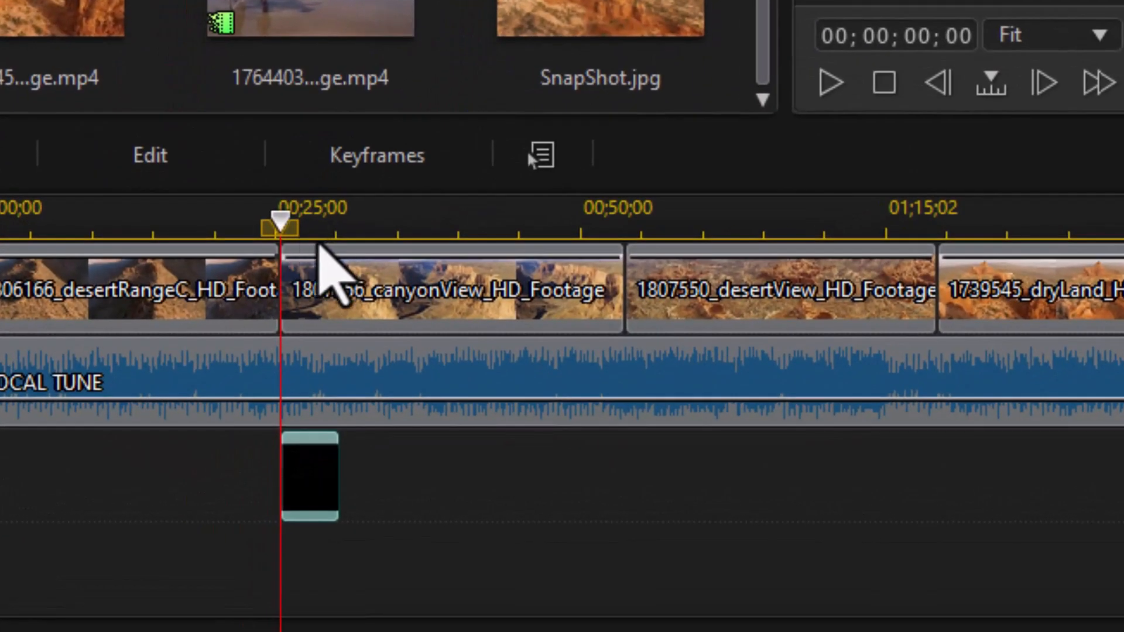
click(282, 222)
click(301, 475)
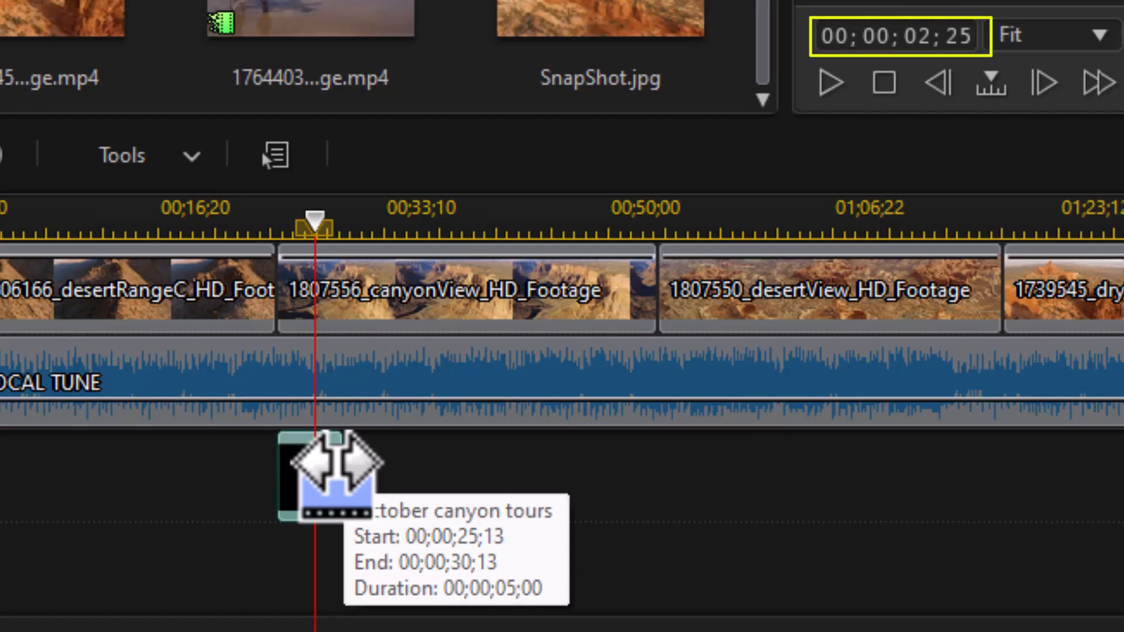
key(alt+Left)
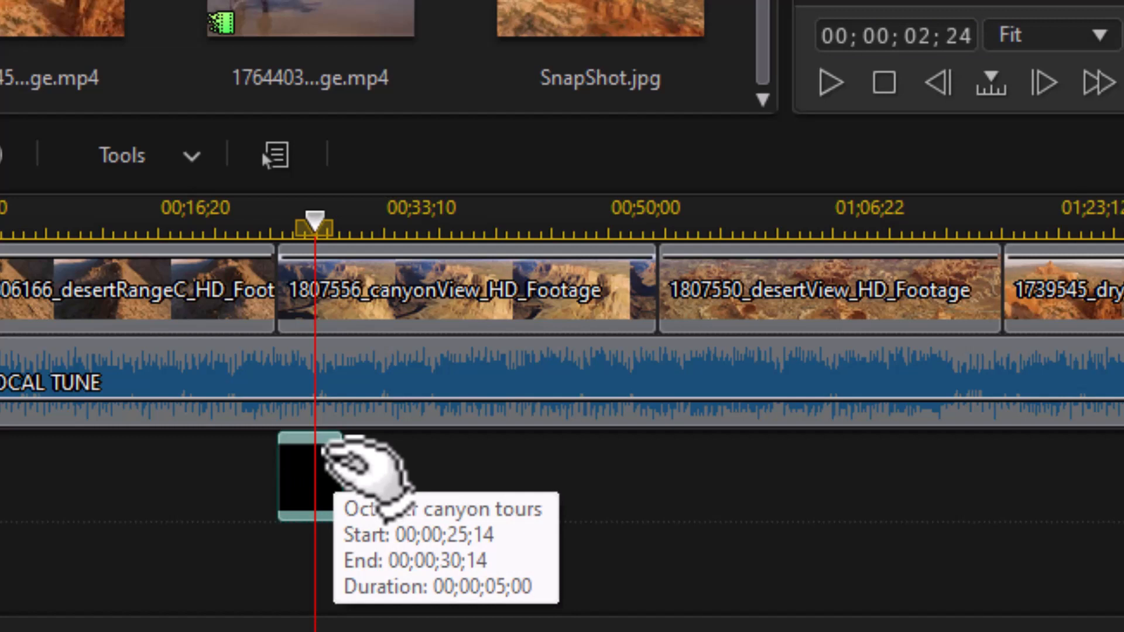
key(comma)
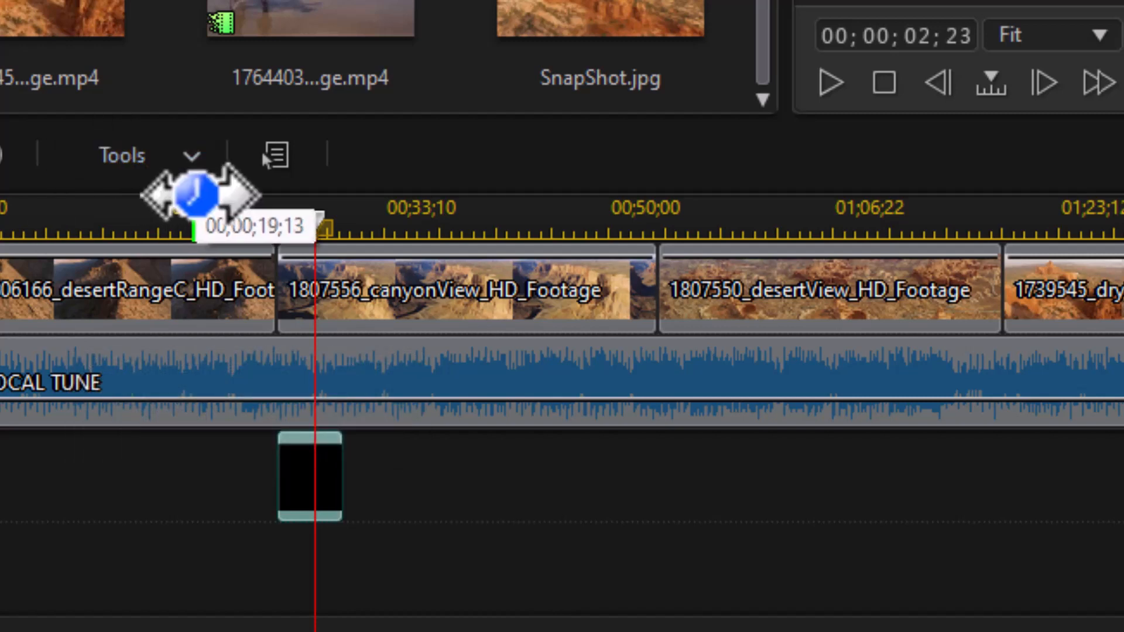
- Shift the October canyon tours title another four frames later on its track, one frame at a time
drag(203, 215, 1120, 267)
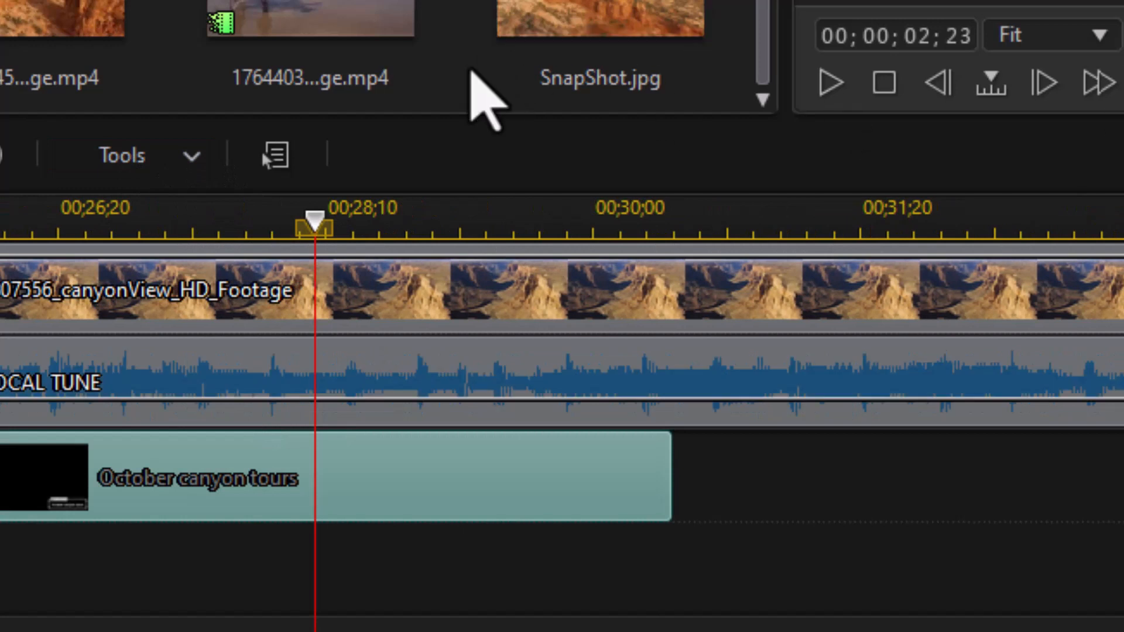
drag(533, 235, 793, 251)
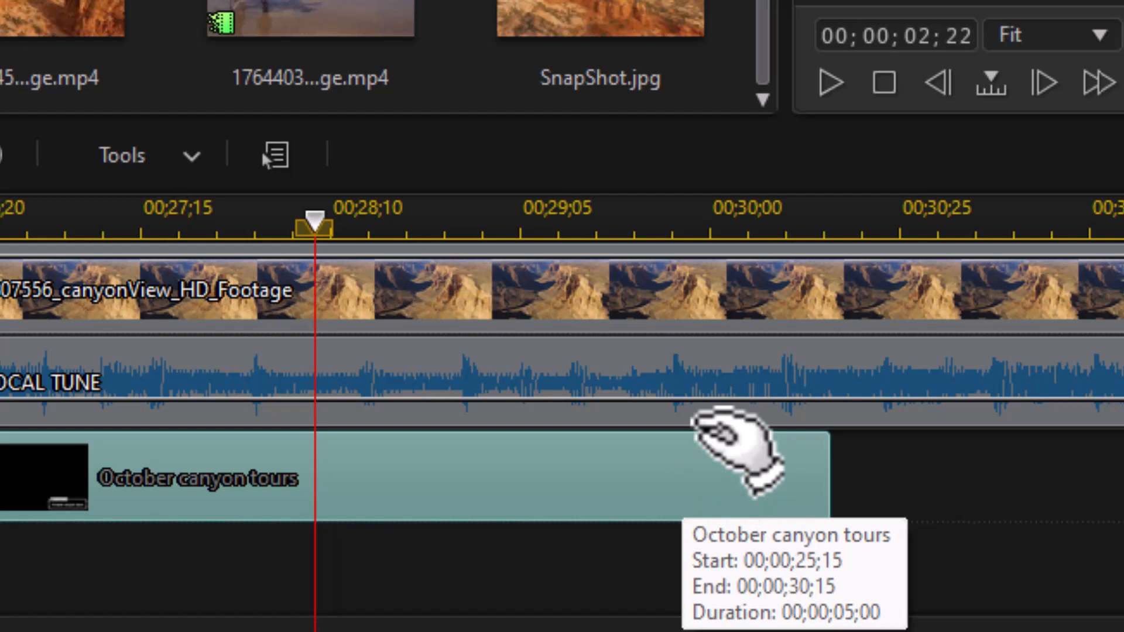
key(ctrl+Right)
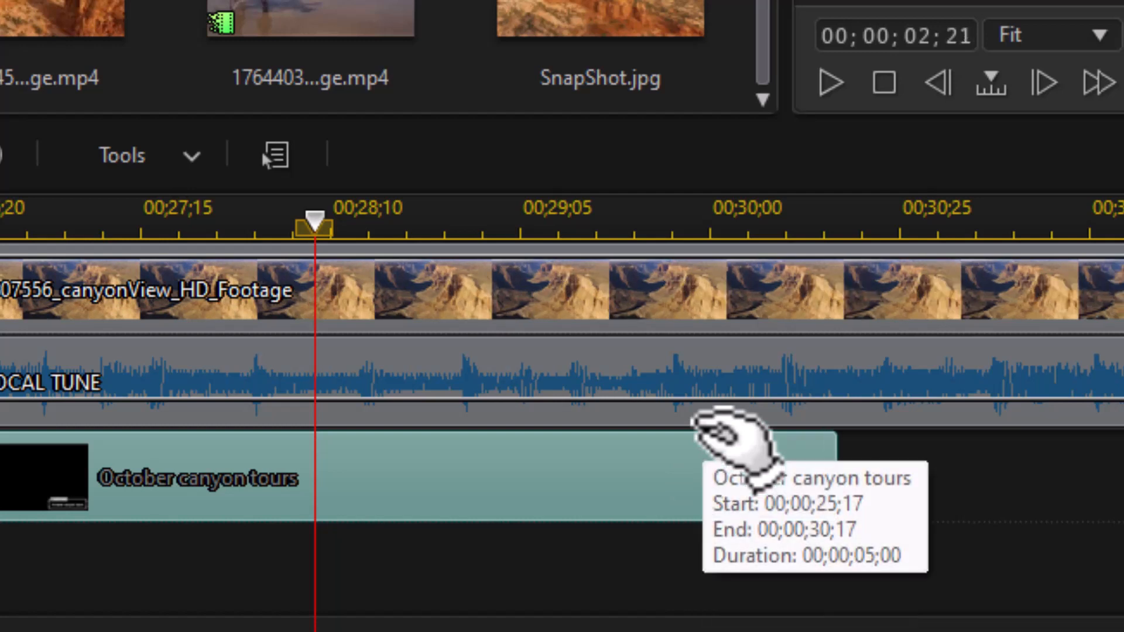
key(ctrl+Right)
key(ctrl+Right)
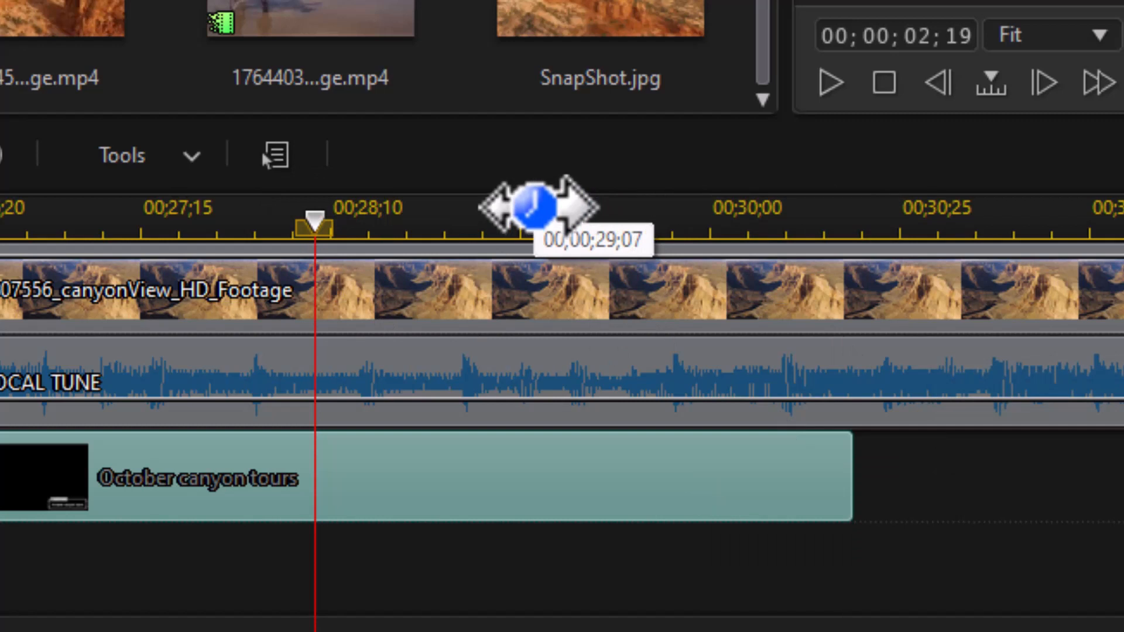
- Move the playhead in single-frame steps over the October canyon tours title, three frames forward and four frames back
key(period)
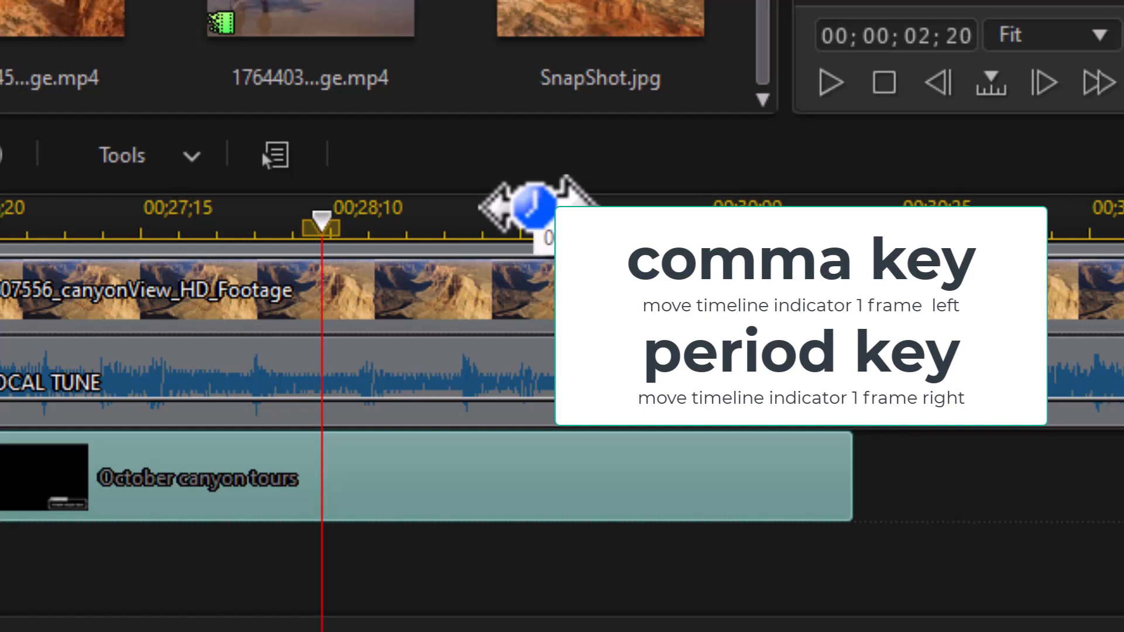
key(period)
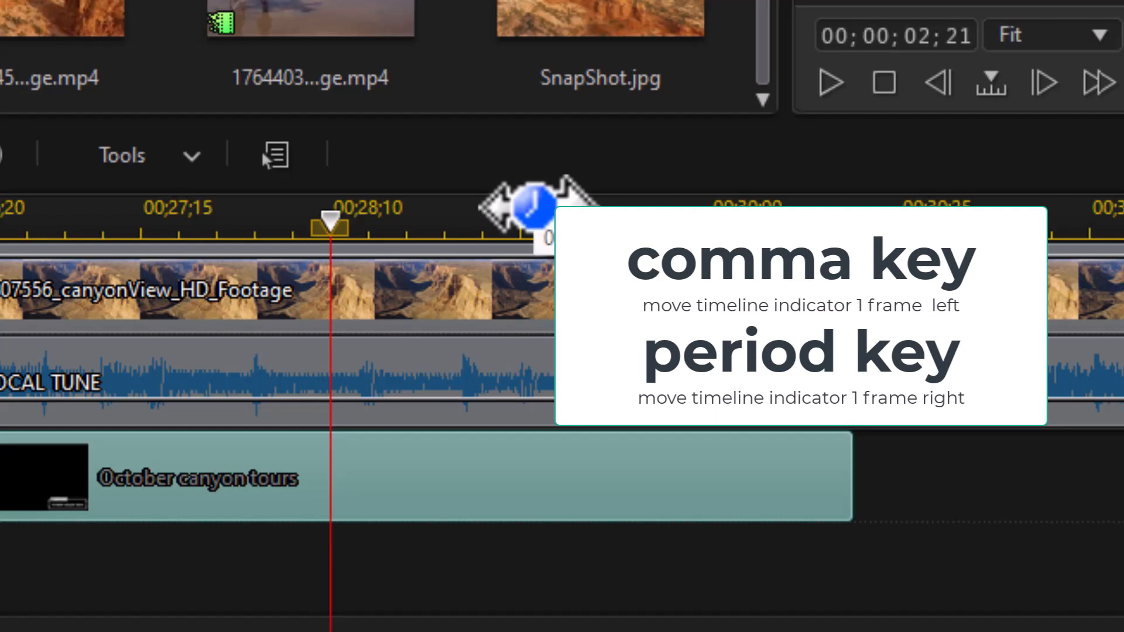
key(period)
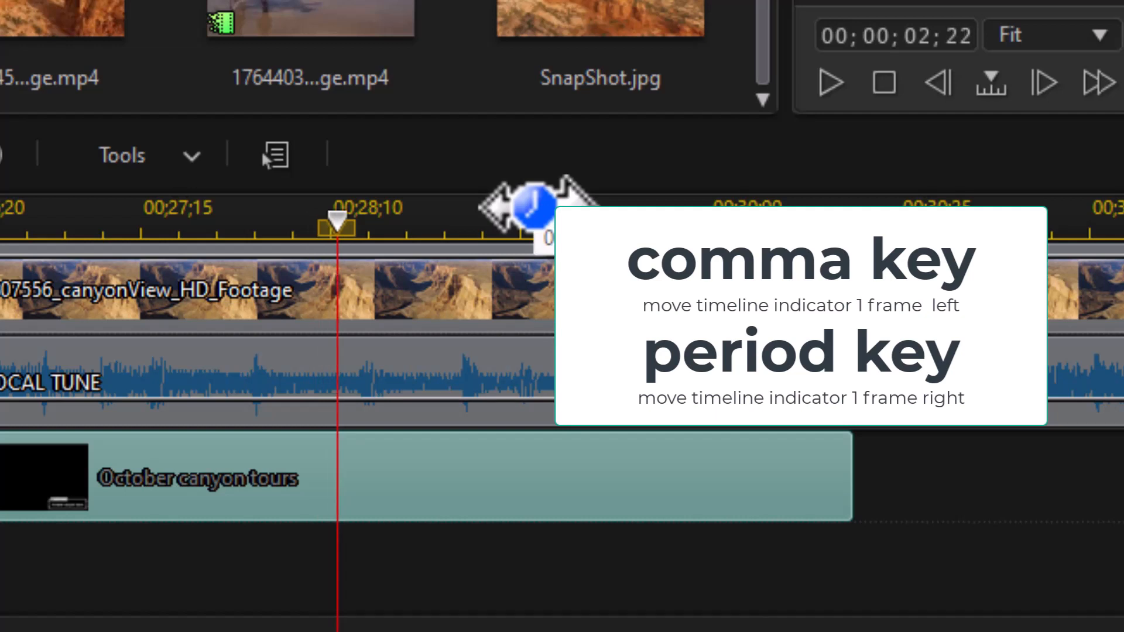
key(comma)
key(comma)
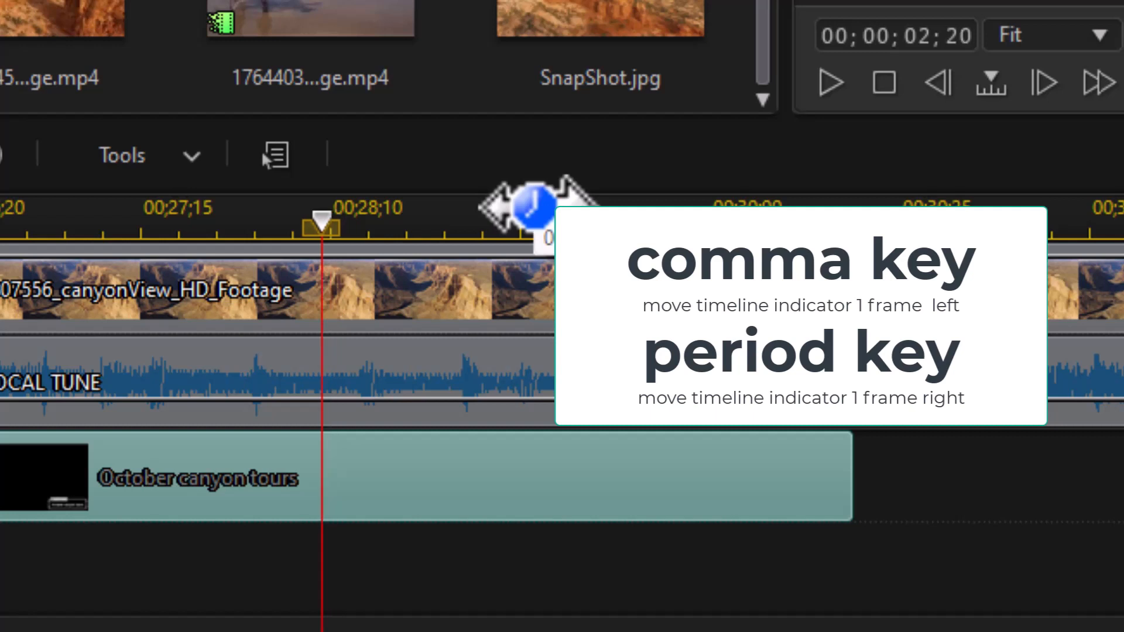
key(comma)
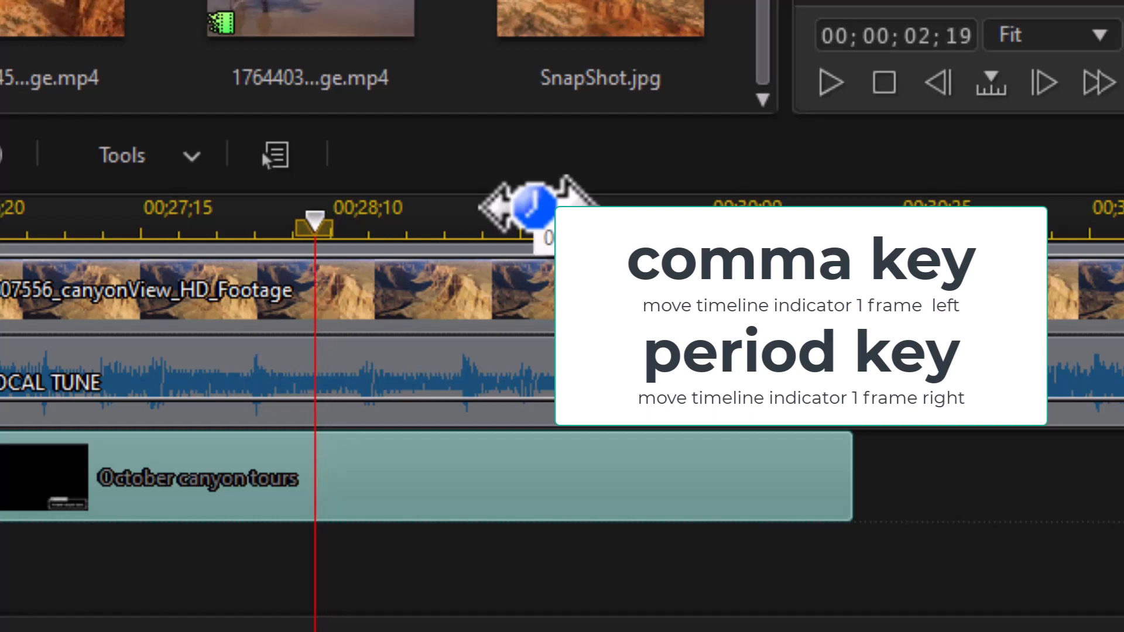
key(comma)
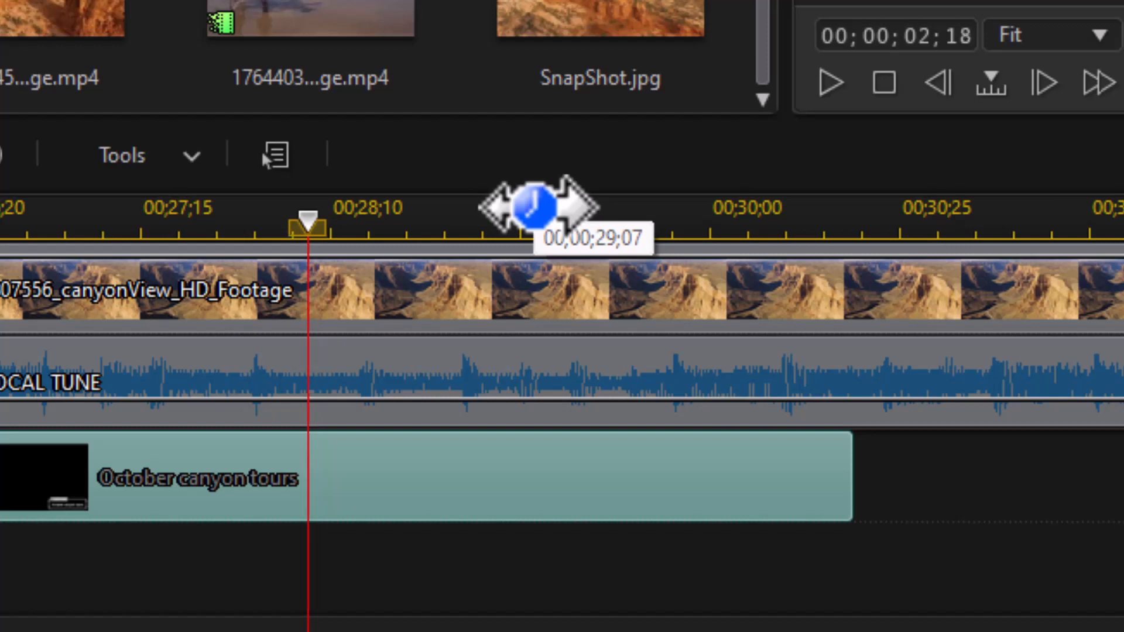
key(period)
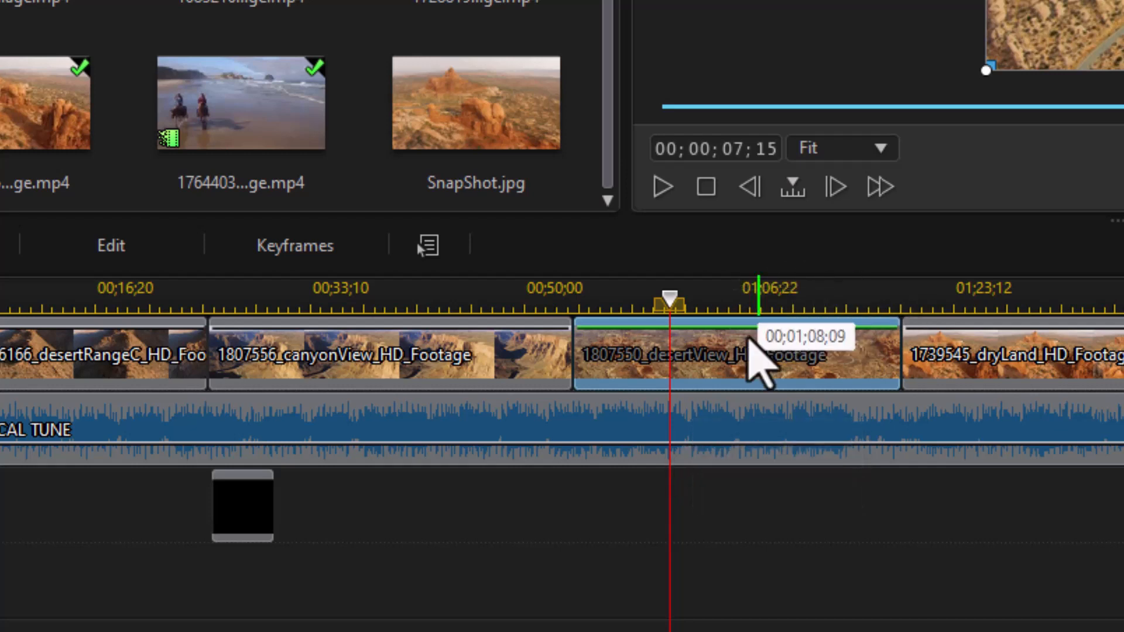
- Add a timeline marker at 00;01;01;10 with no clip selected, and a clip marker on the desertView clip at 00;01;04;25
click(708, 530)
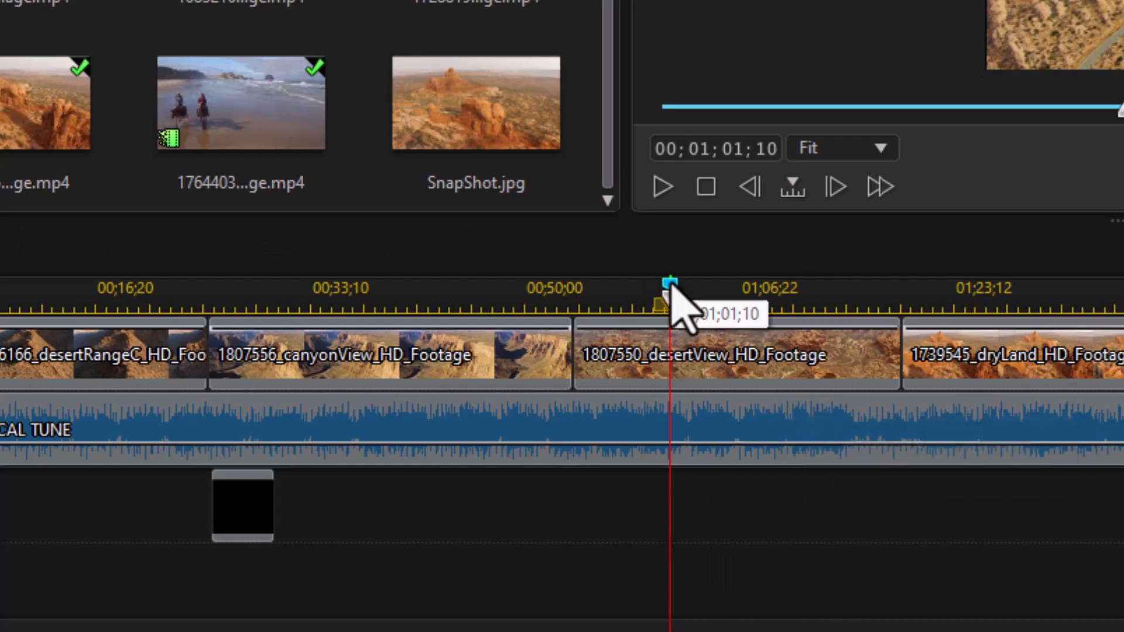
drag(672, 305, 715, 319)
click(804, 370)
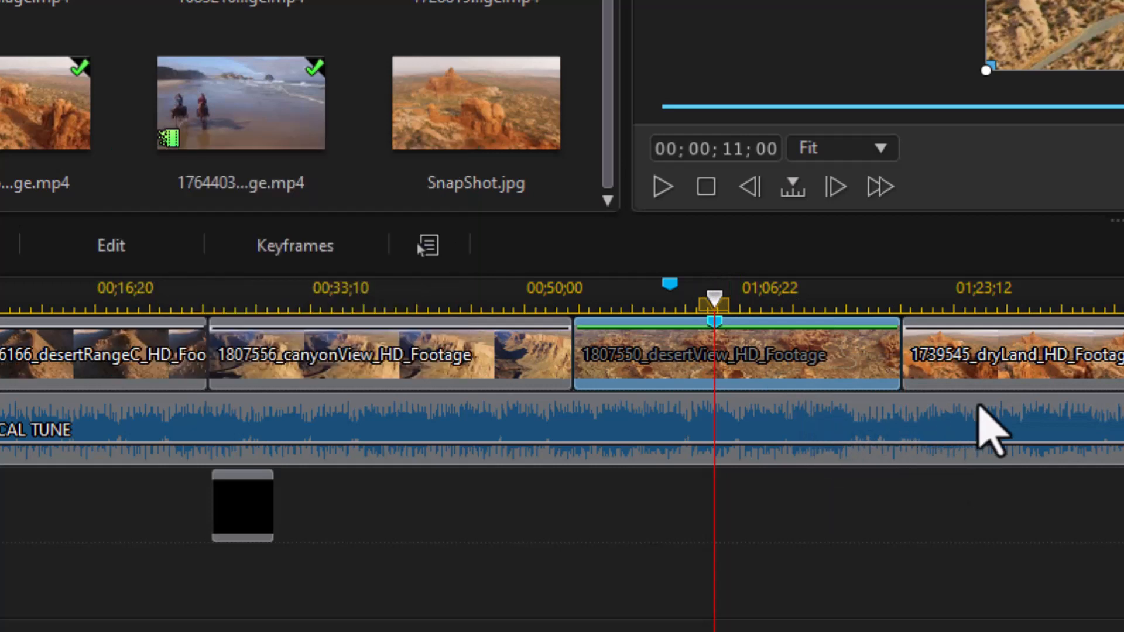
- Select the VOCAL TUNE audio clip and try to add a marker to it at 00;01;09;15
click(993, 419)
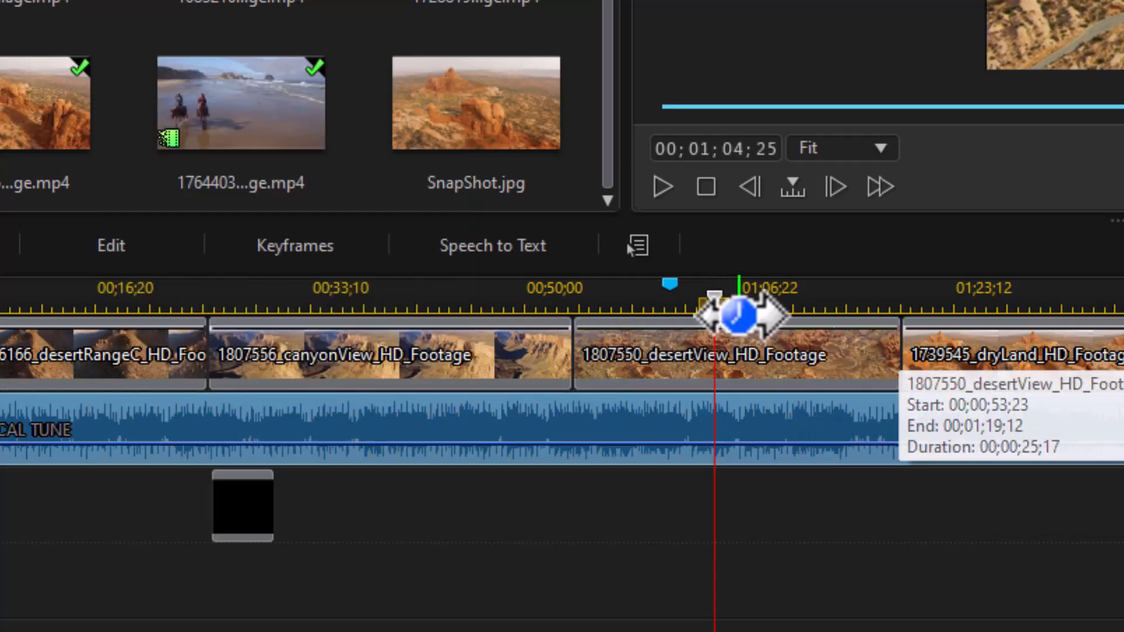
drag(715, 299, 774, 306)
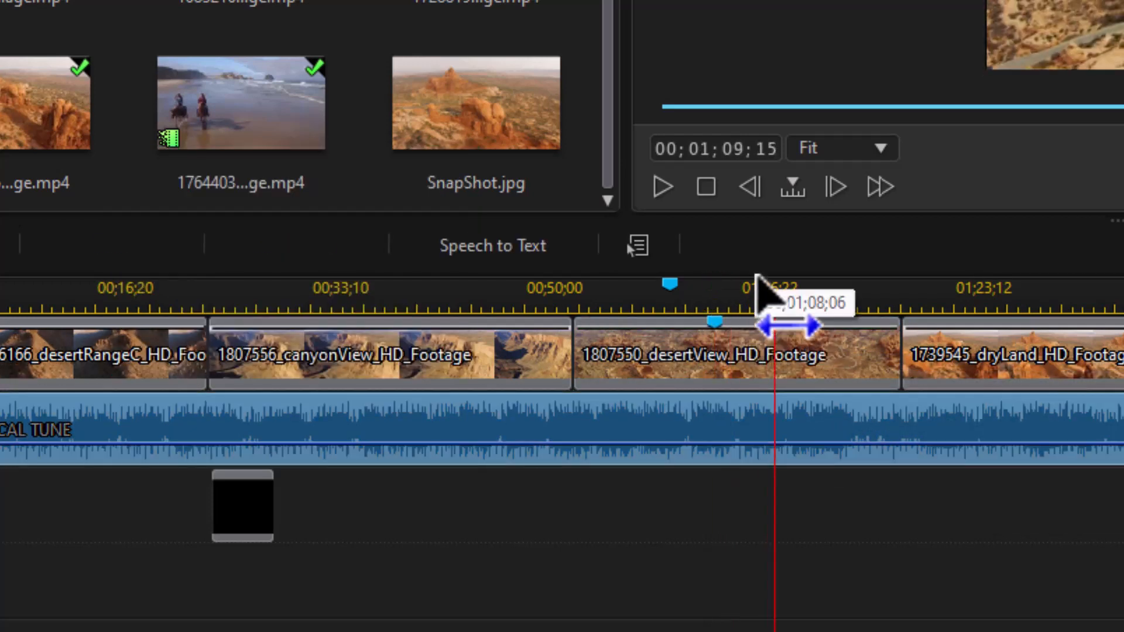
key(m)
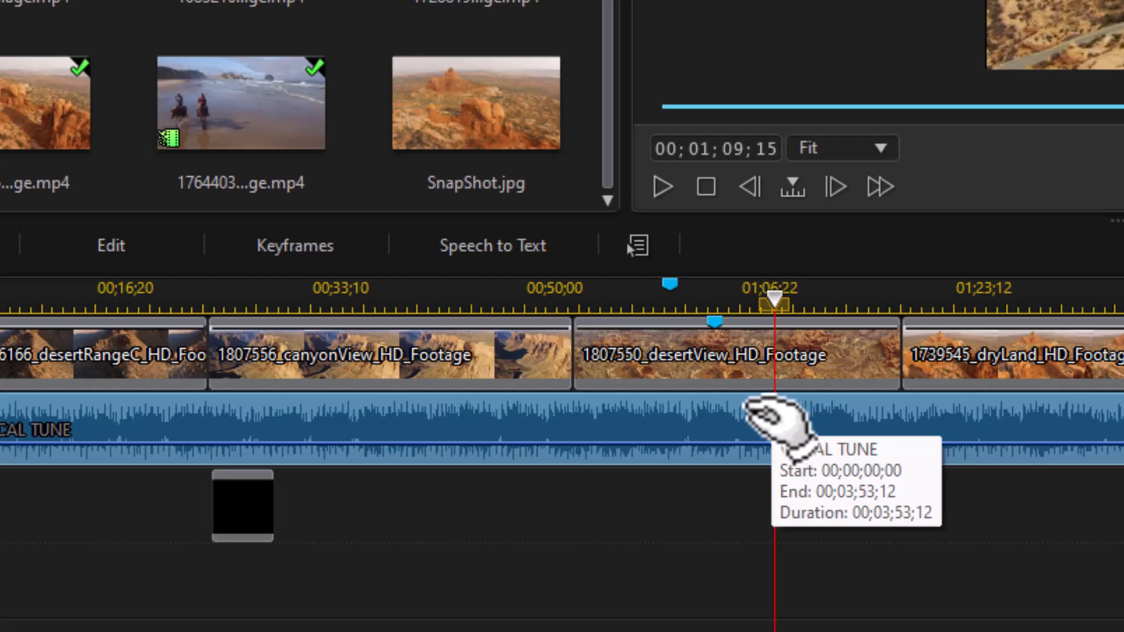
- Remove the clip marker from the desertView clip and move the playhead to 00;01;24;11
click(714, 326)
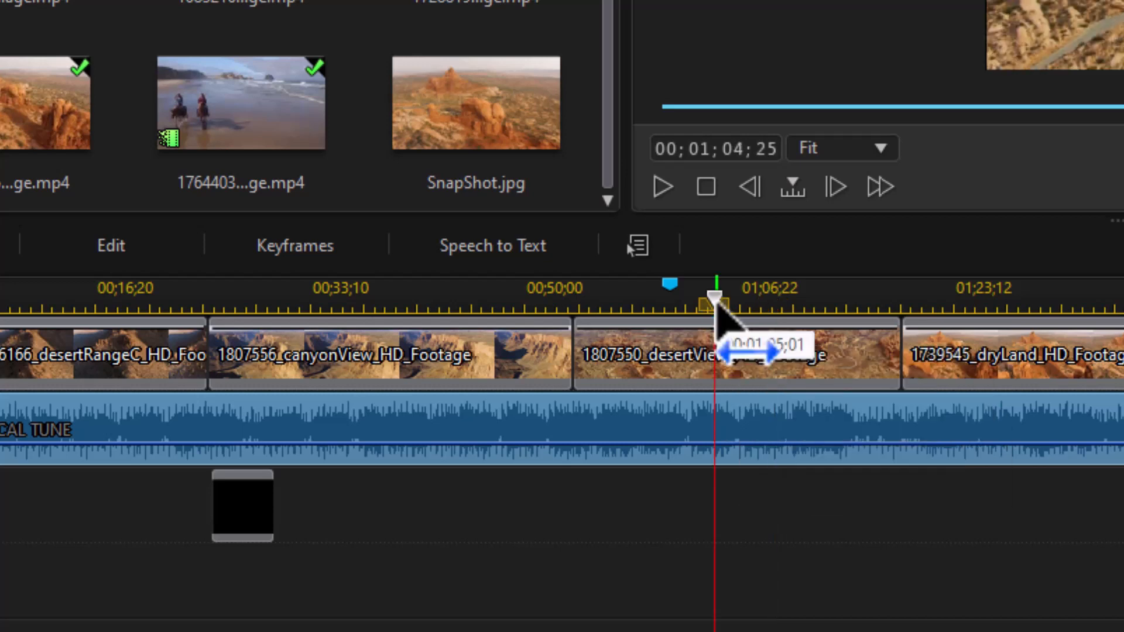
click(967, 293)
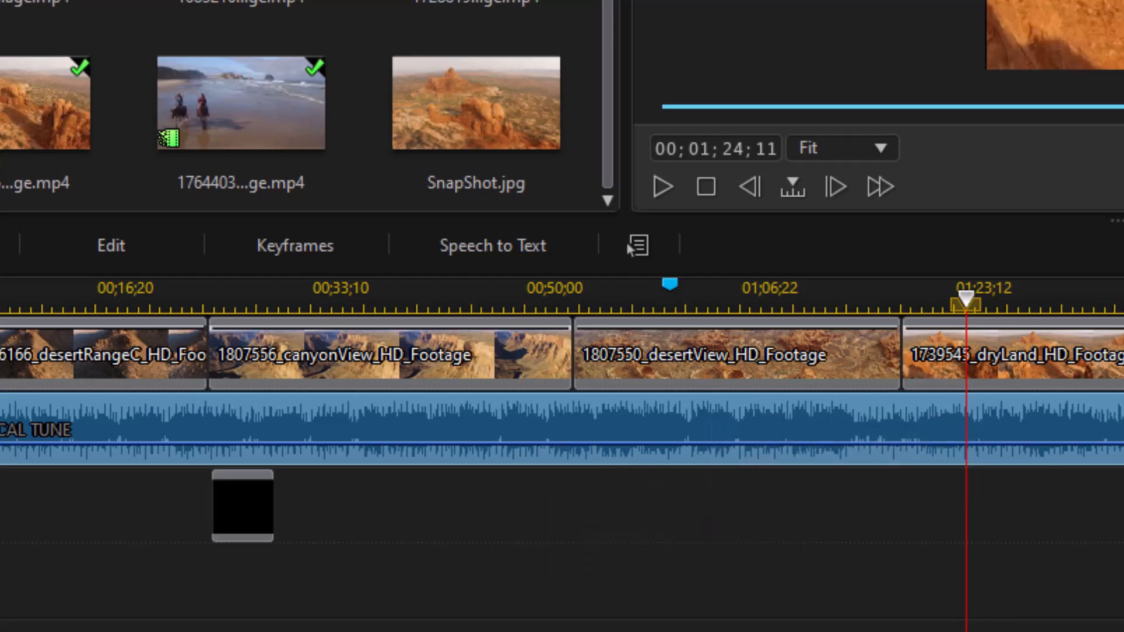
- Insert the vastLands clip from the media library between the onTheShore and horseRiding clips, moving everything after it to the right
scroll(562, 374, right, 15)
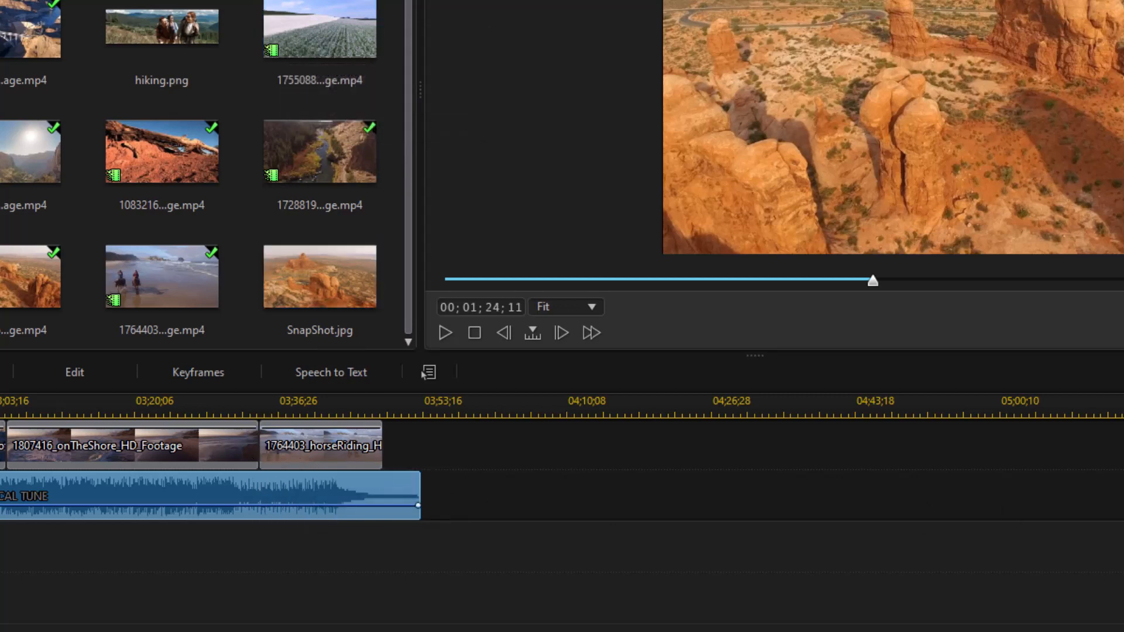
click(331, 55)
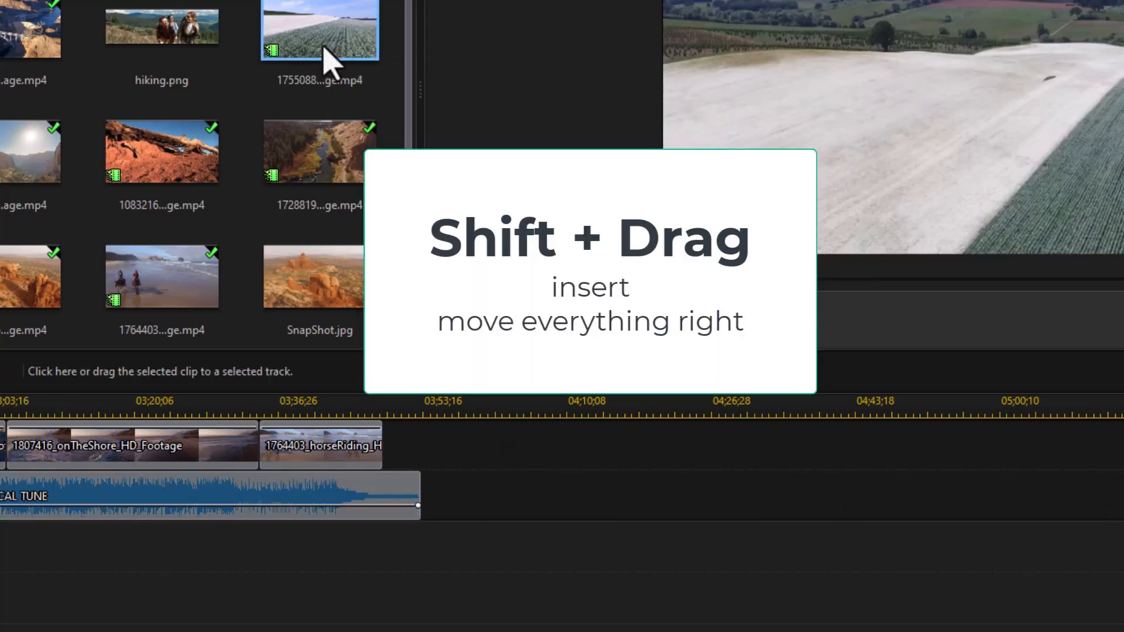
drag(329, 53, 257, 462)
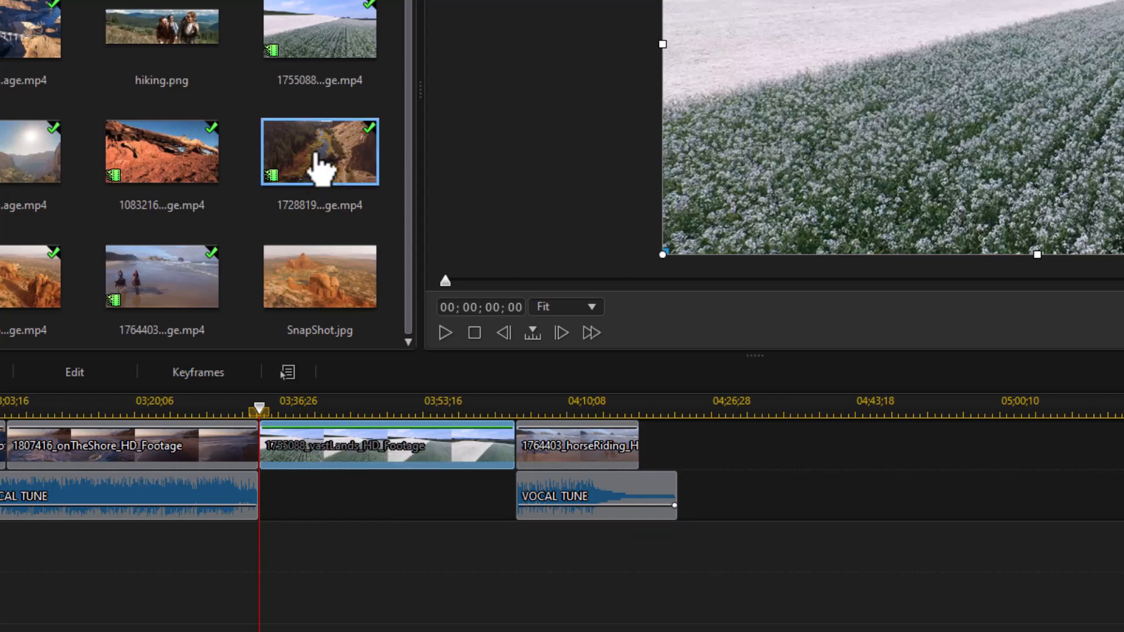
- Undo the insertion of the vastLands clip
drag(362, 436, 369, 410)
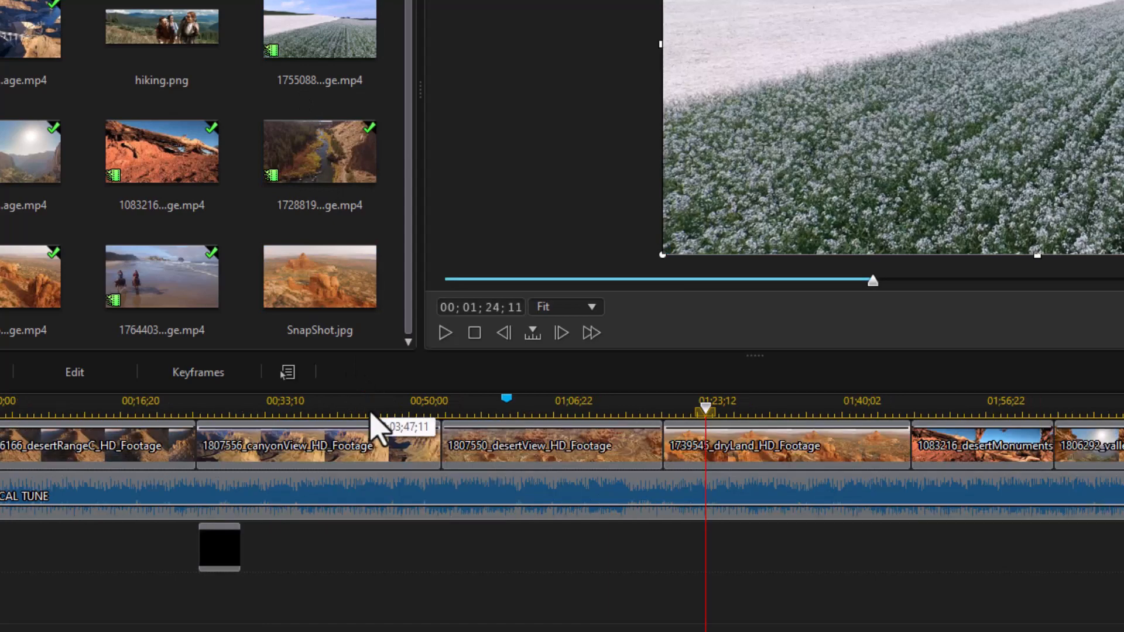
key(ctrl+z)
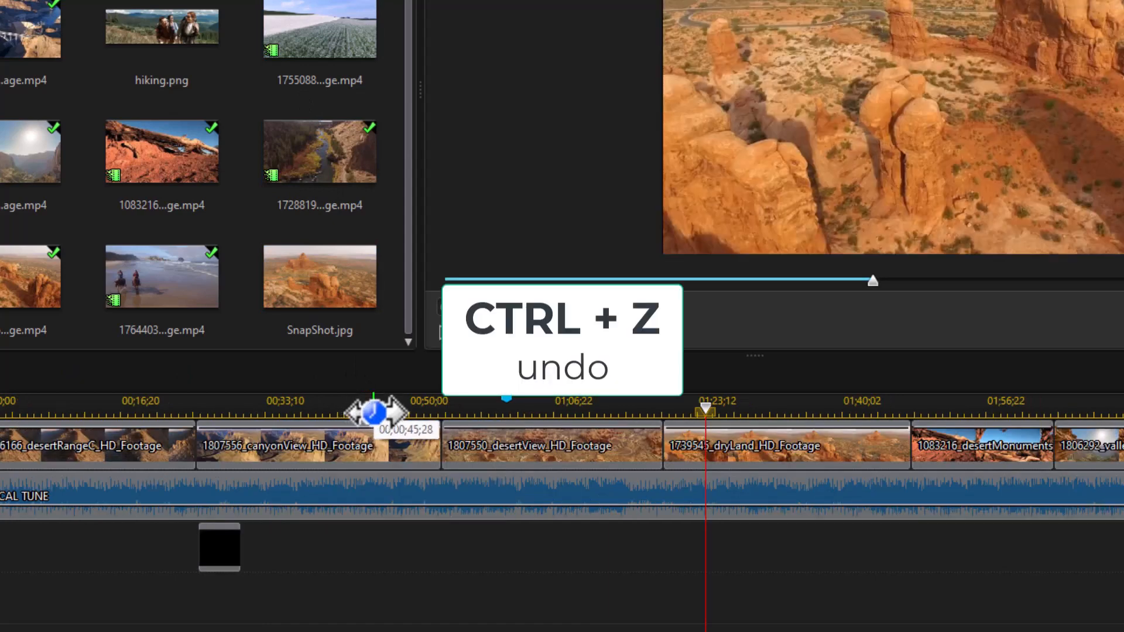